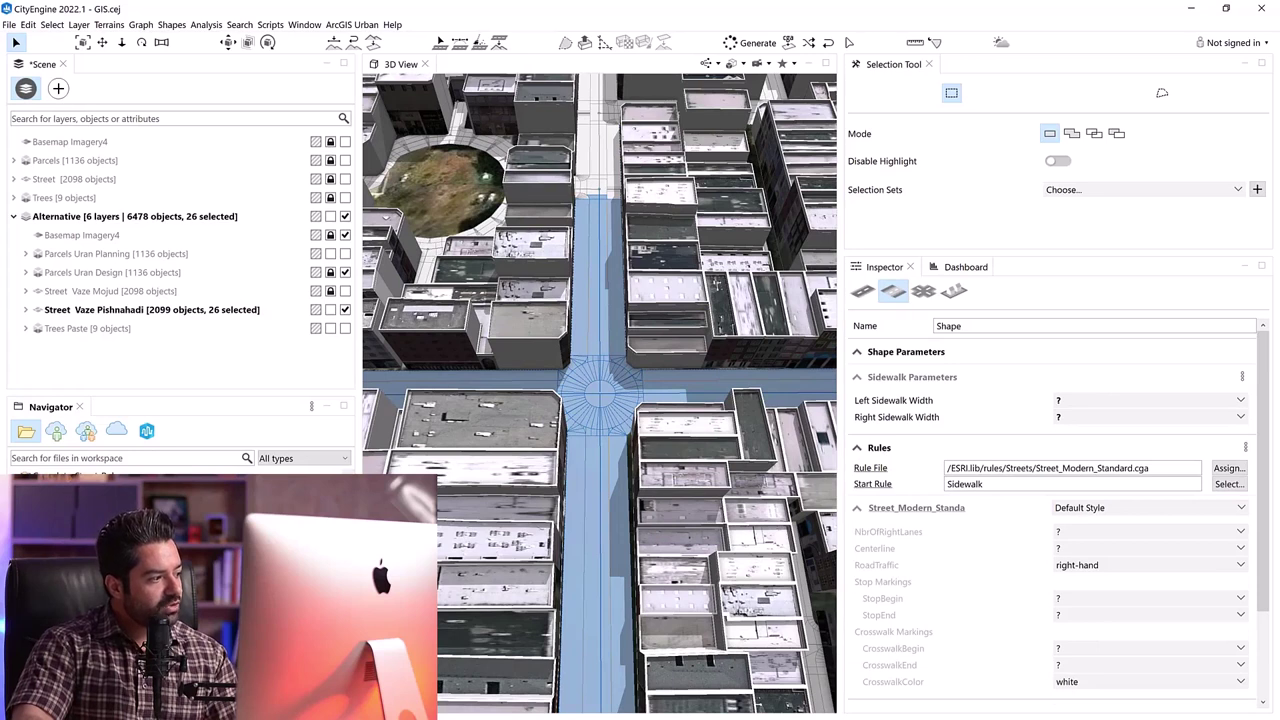
Apply the Complete_Street.cga rule to the selected crossing streets and generate their models.
{"action": "left_click", "coordinate": [617, 400]}
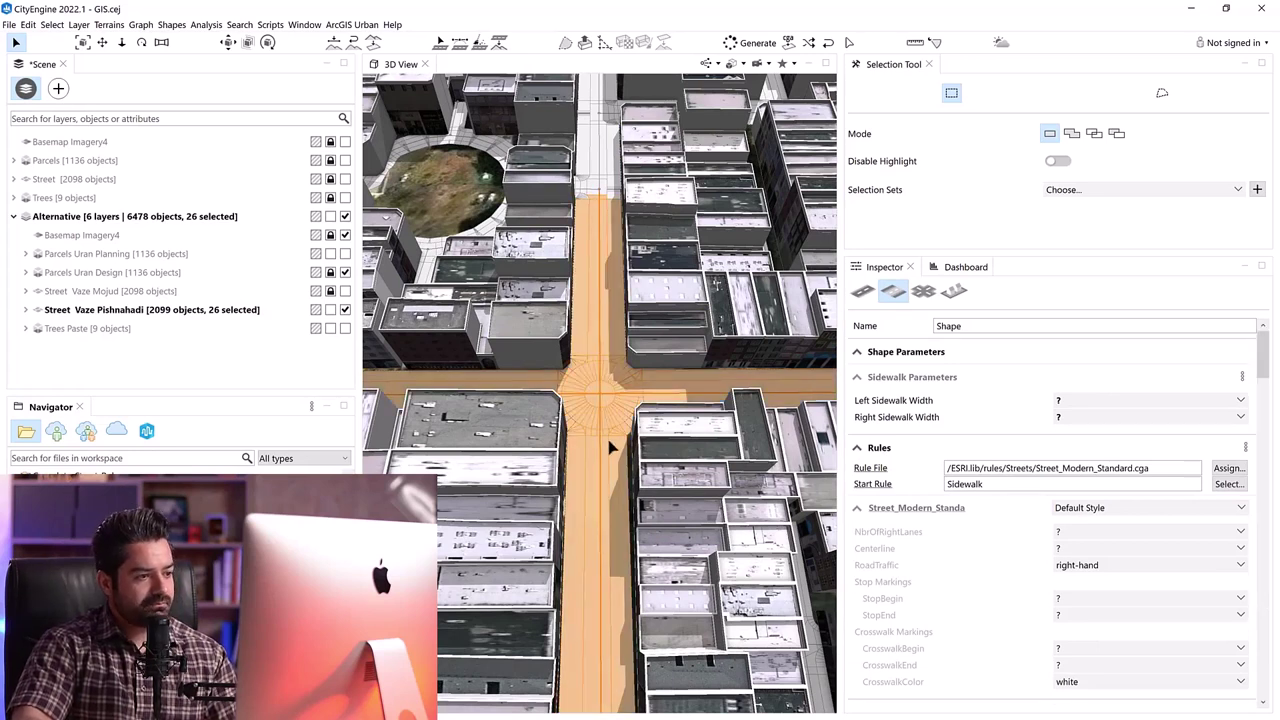
{"action": "left_click", "coordinate": [664, 466]}
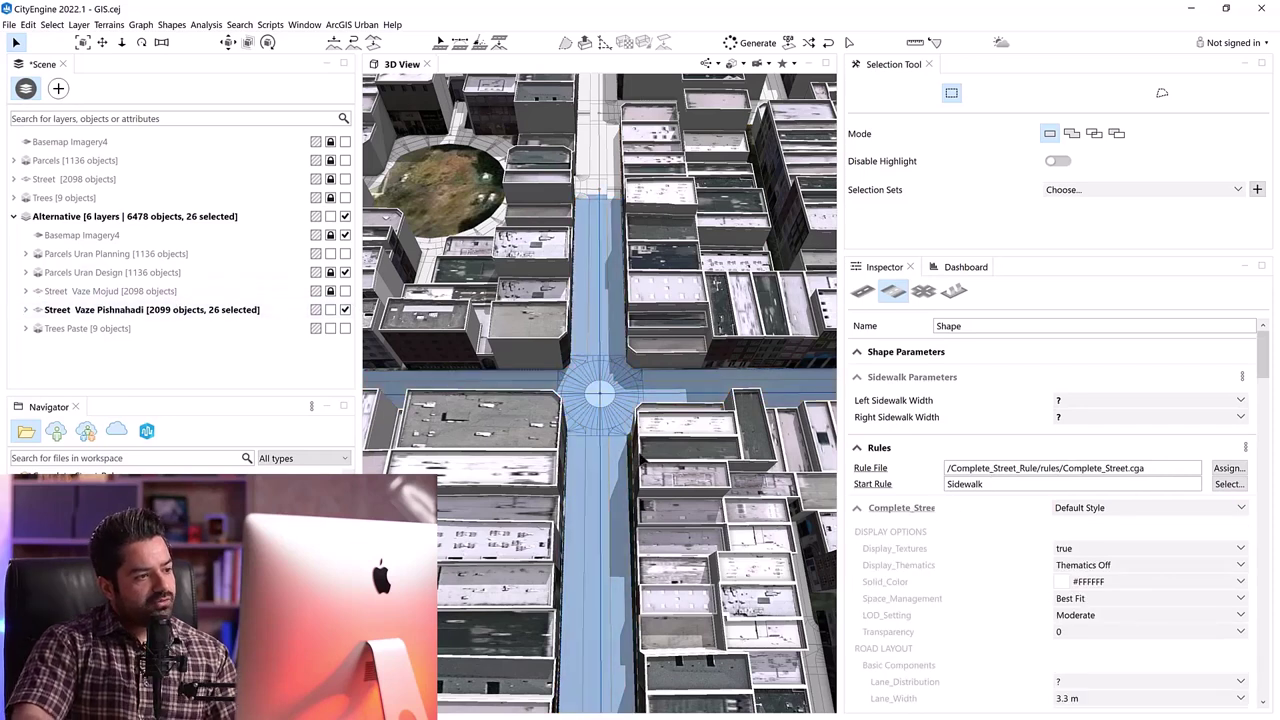
{"action": "key", "text": "ctrl+g"}
Select the street segments around the intersection with their sidewalks, and add the junction to the selection.
{"action": "left_click_drag", "start_coordinate": [627, 455], "coordinate": [604, 442], "text": "alt"}
{"action": "middle_click_drag", "start_coordinate": [602, 425], "coordinate": [655, 386], "text": "alt"}
{"action": "left_click_drag", "start_coordinate": [678, 391], "coordinate": [592, 386], "text": "alt"}
{"action": "middle_click_drag", "start_coordinate": [733, 353], "coordinate": [650, 396], "text": "alt"}
{"action": "left_click_drag", "start_coordinate": [647, 398], "coordinate": [609, 451], "text": "alt"}
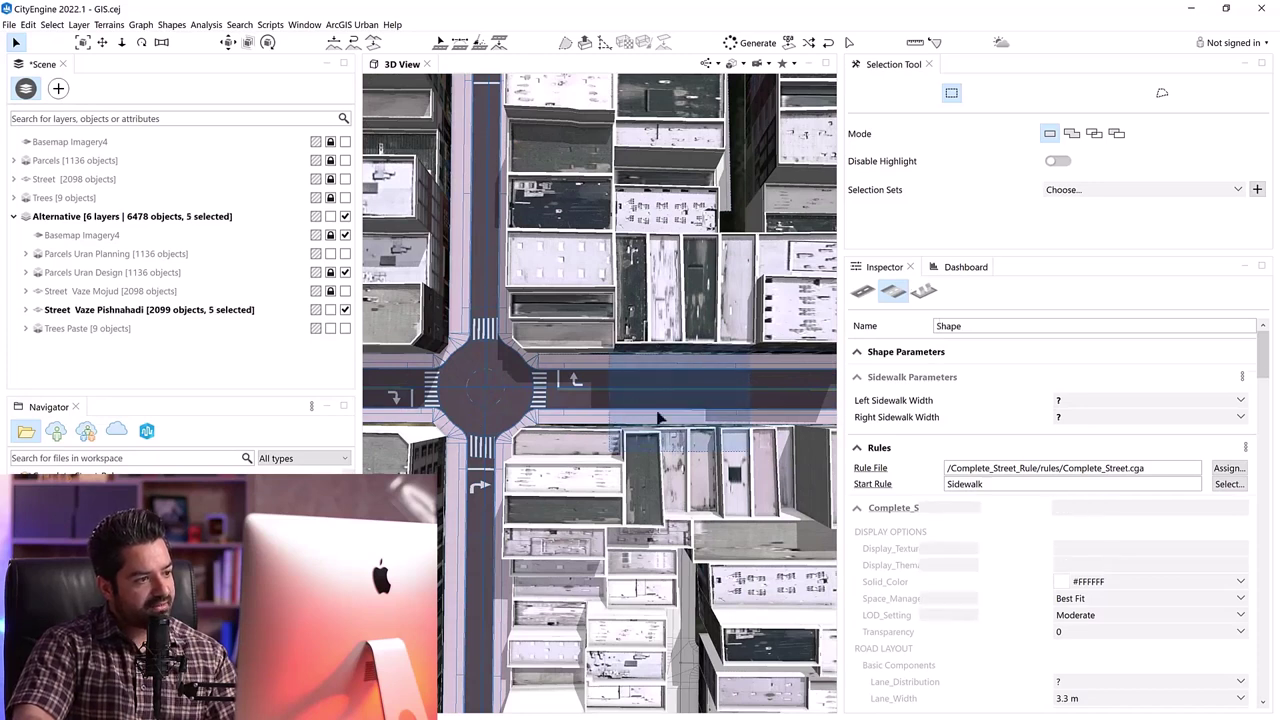
{"action": "scroll", "coordinate": [602, 388], "scroll_direction": "down", "scroll_amount": 2}
{"action": "middle_click_drag", "start_coordinate": [602, 388], "coordinate": [708, 400], "text": "alt"}
{"action": "left_click_drag", "start_coordinate": [674, 243], "coordinate": [497, 479], "text": "shift"}
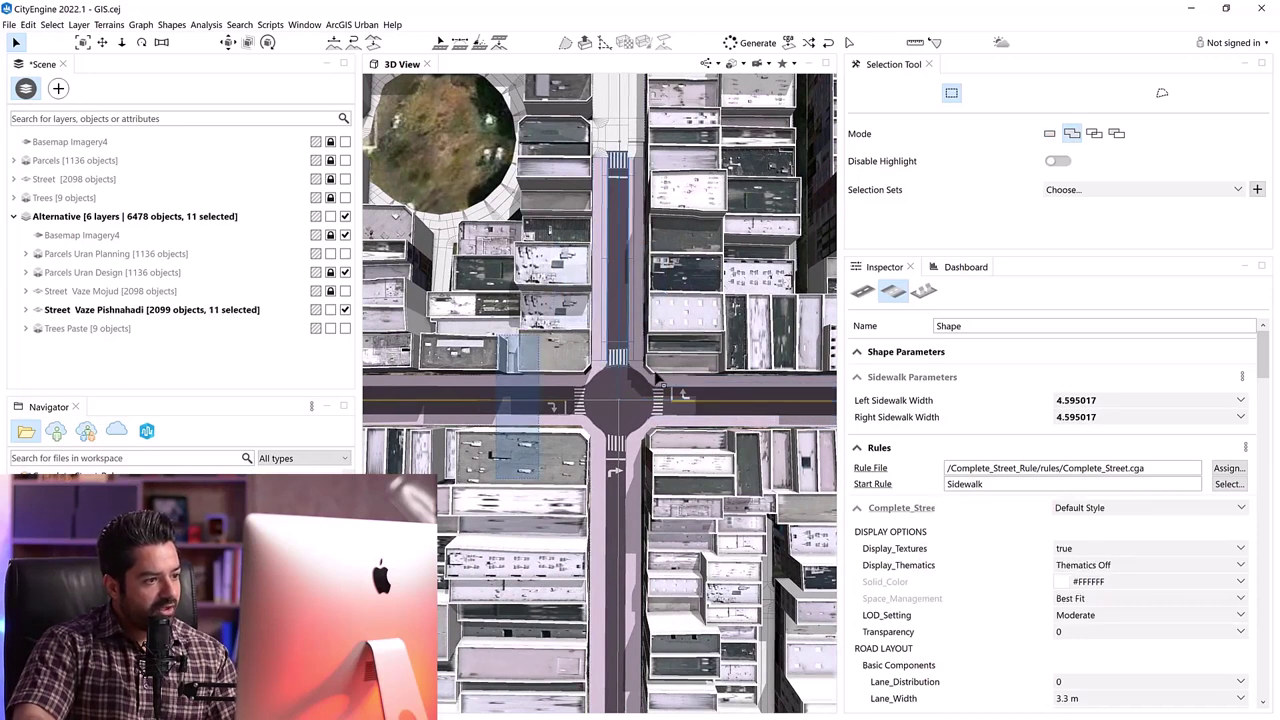
{"action": "left_click_drag", "start_coordinate": [661, 466], "coordinate": [560, 537], "text": "shift"}
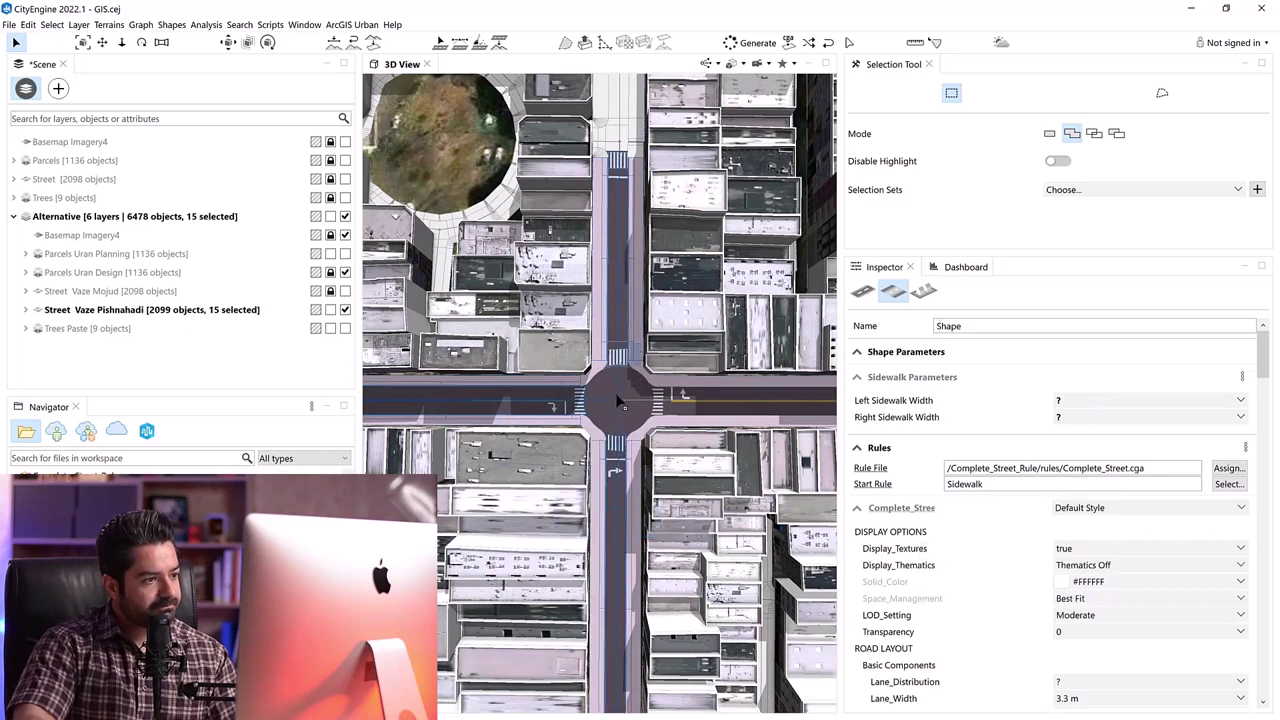
{"action": "left_click", "coordinate": [621, 402], "text": "shift"}
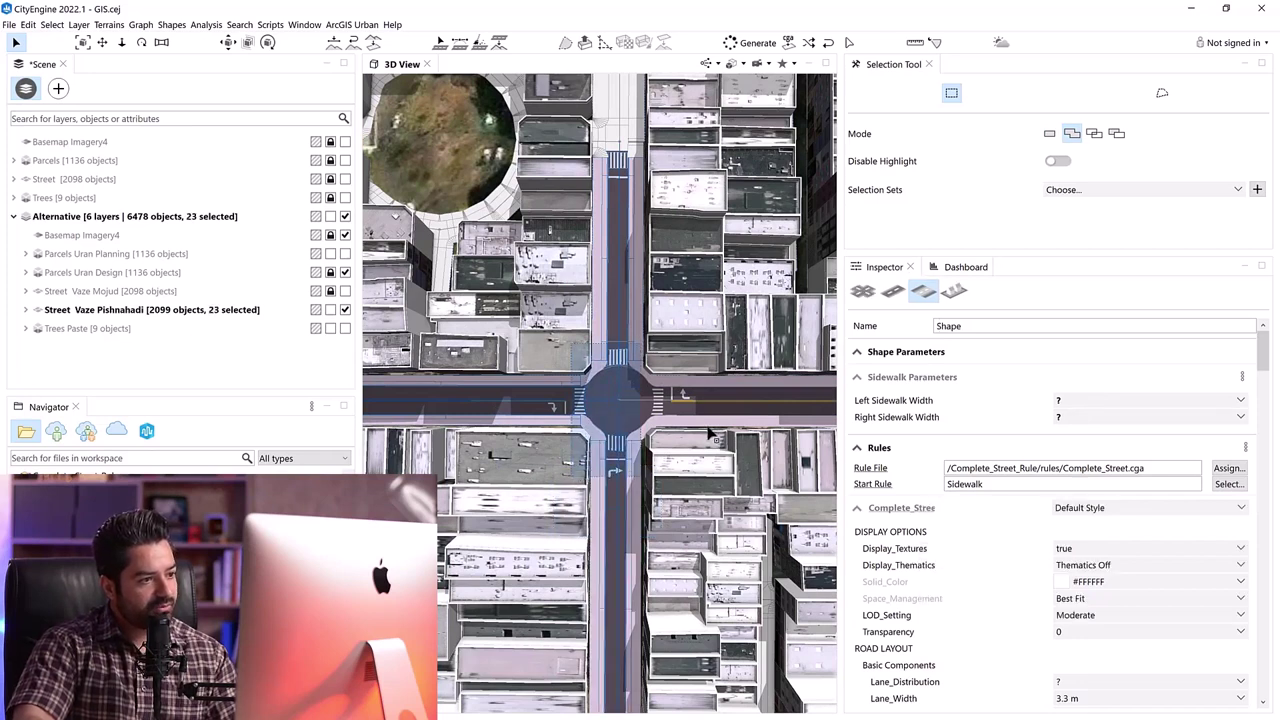
Set Sidewalk_Ground_Cover of the selected streets' sidewalks to Standard Grass.
{"action": "middle_click_drag", "start_coordinate": [677, 427], "coordinate": [635, 391]}
{"action": "left_click_drag", "start_coordinate": [635, 391], "coordinate": [633, 495], "text": "alt"}
{"action": "scroll", "coordinate": [1248, 452], "scroll_direction": "down", "scroll_amount": 10}
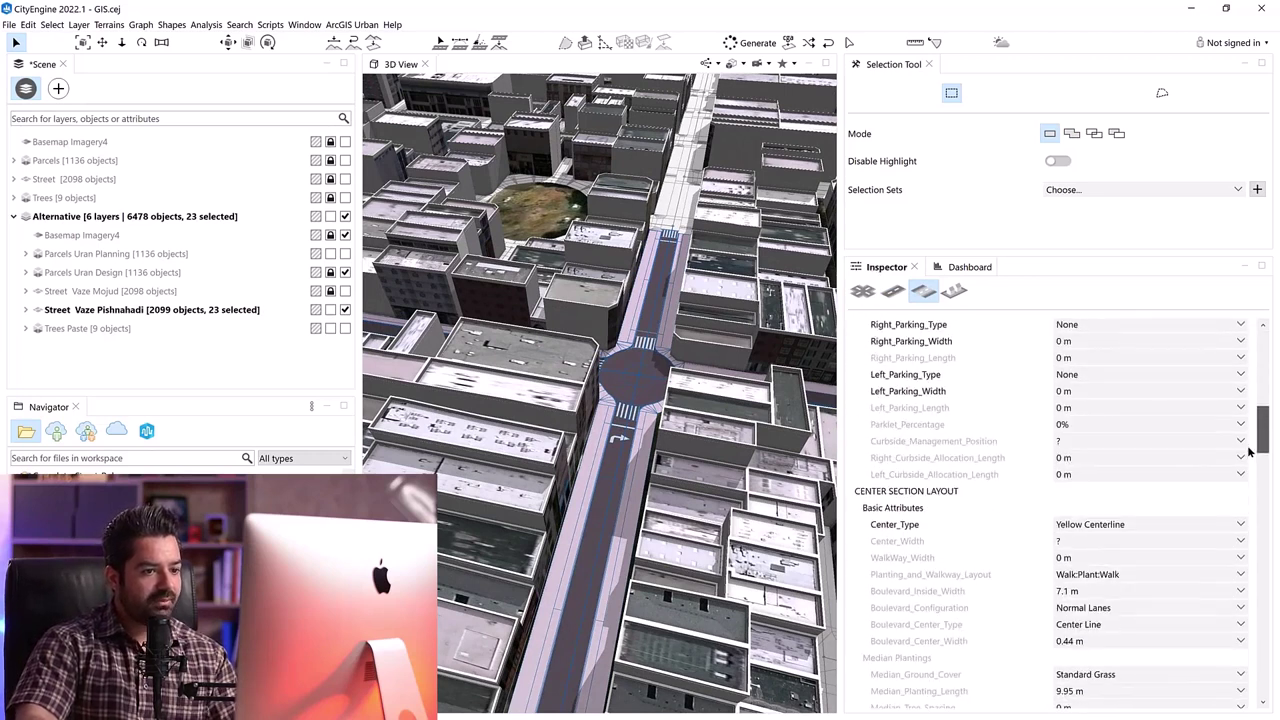
{"action": "scroll", "coordinate": [1248, 452], "scroll_direction": "down", "scroll_amount": 10}
{"action": "scroll", "coordinate": [1240, 519], "scroll_direction": "down", "scroll_amount": 8}
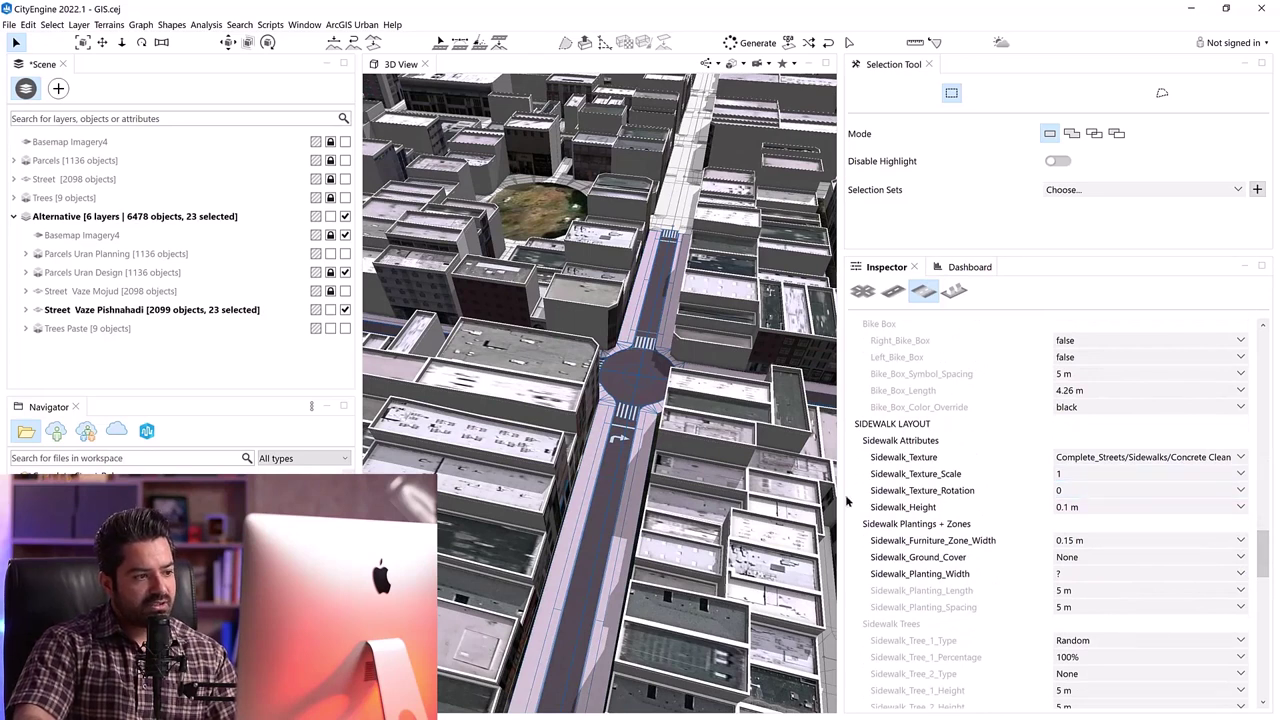
{"action": "left_click_drag", "start_coordinate": [672, 509], "coordinate": [664, 502], "text": "alt"}
{"action": "left_click_drag", "start_coordinate": [1265, 543], "coordinate": [1263, 567]}
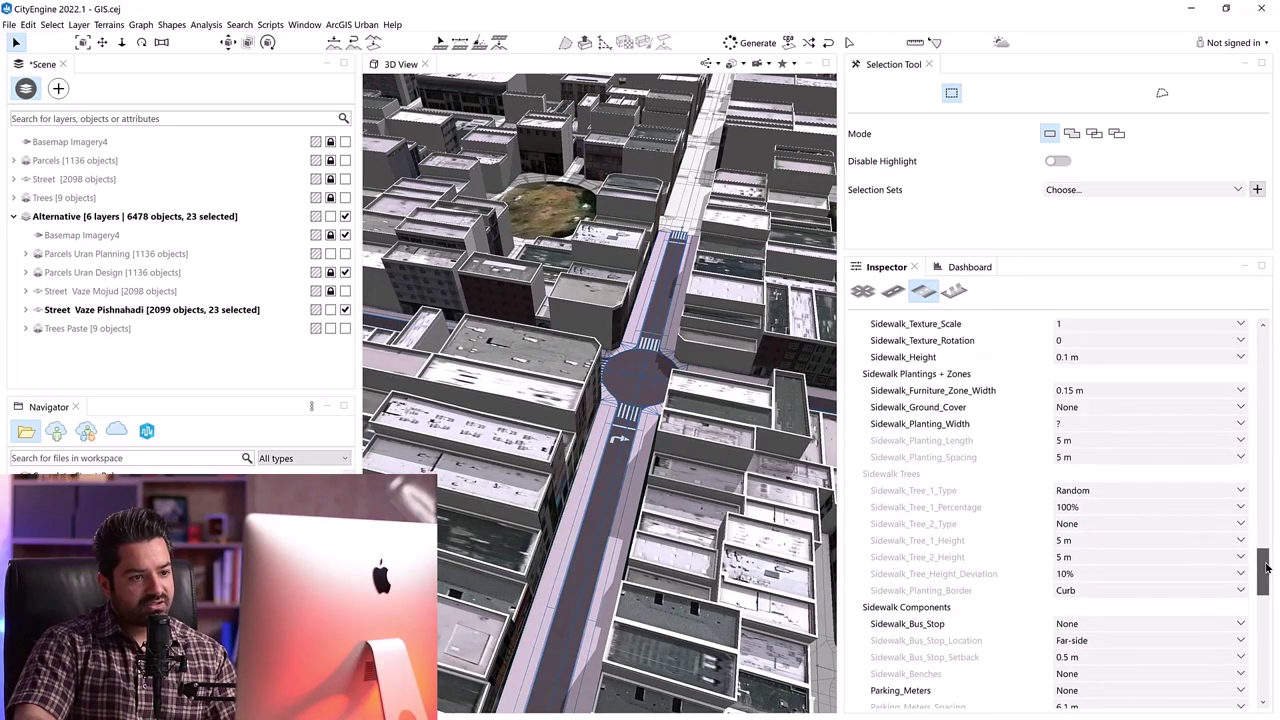
{"action": "left_click", "coordinate": [1240, 410]}
{"action": "left_click", "coordinate": [1089, 451]}
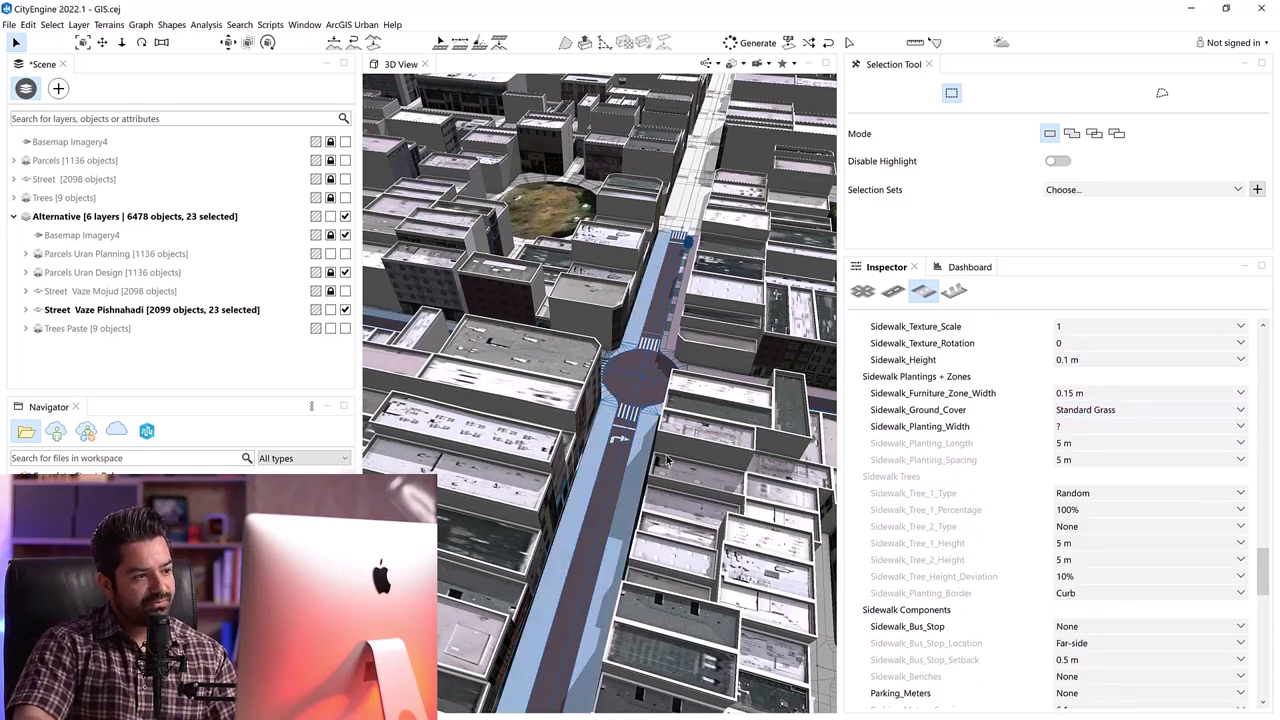
{"action": "left_click_drag", "start_coordinate": [668, 460], "coordinate": [655, 511], "text": "alt"}
{"action": "key", "text": "ctrl+s"}
Select the roadway of the treeless street segment between the intersection and the next crosswalk, and set its segment width to 6.
{"action": "middle_click_drag", "start_coordinate": [655, 511], "coordinate": [663, 430], "text": "alt"}
{"action": "left_click_drag", "start_coordinate": [663, 430], "coordinate": [600, 394], "text": "alt"}
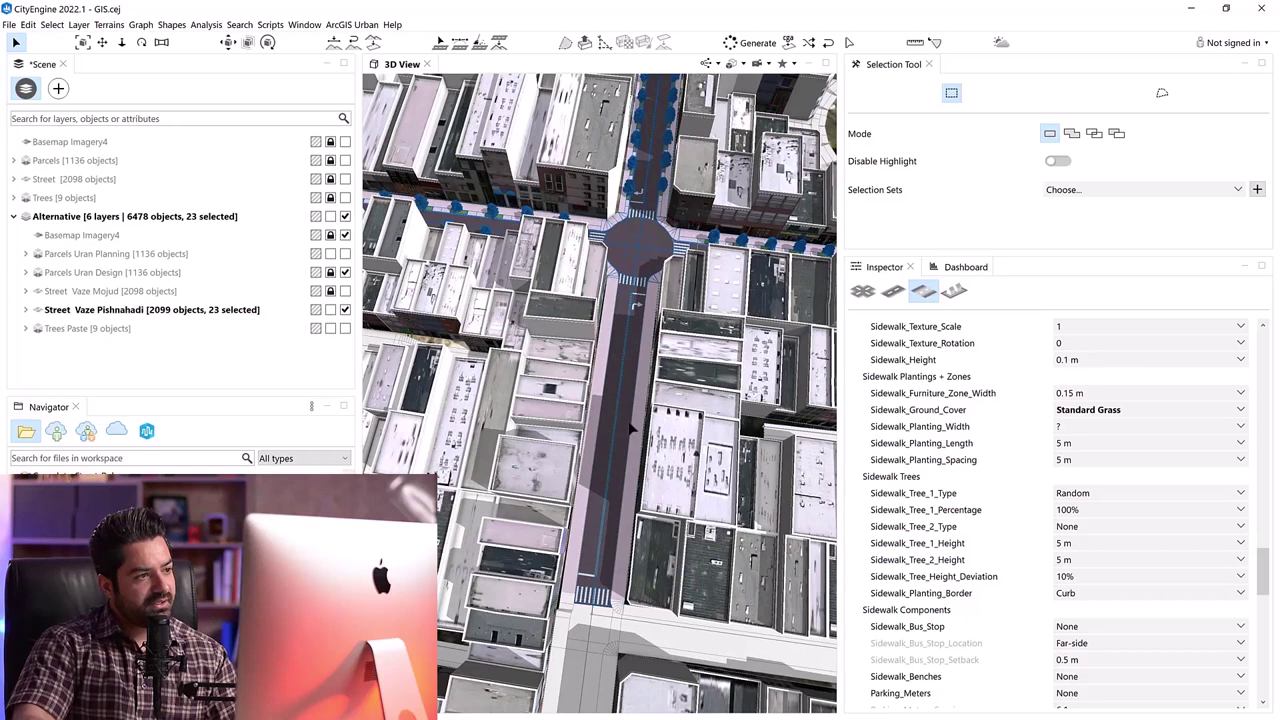
{"action": "left_click_drag", "start_coordinate": [630, 420], "coordinate": [655, 410], "text": "alt"}
{"action": "scroll", "coordinate": [634, 437], "scroll_direction": "up", "scroll_amount": 3}
{"action": "left_click_drag", "start_coordinate": [666, 346], "coordinate": [547, 450]}
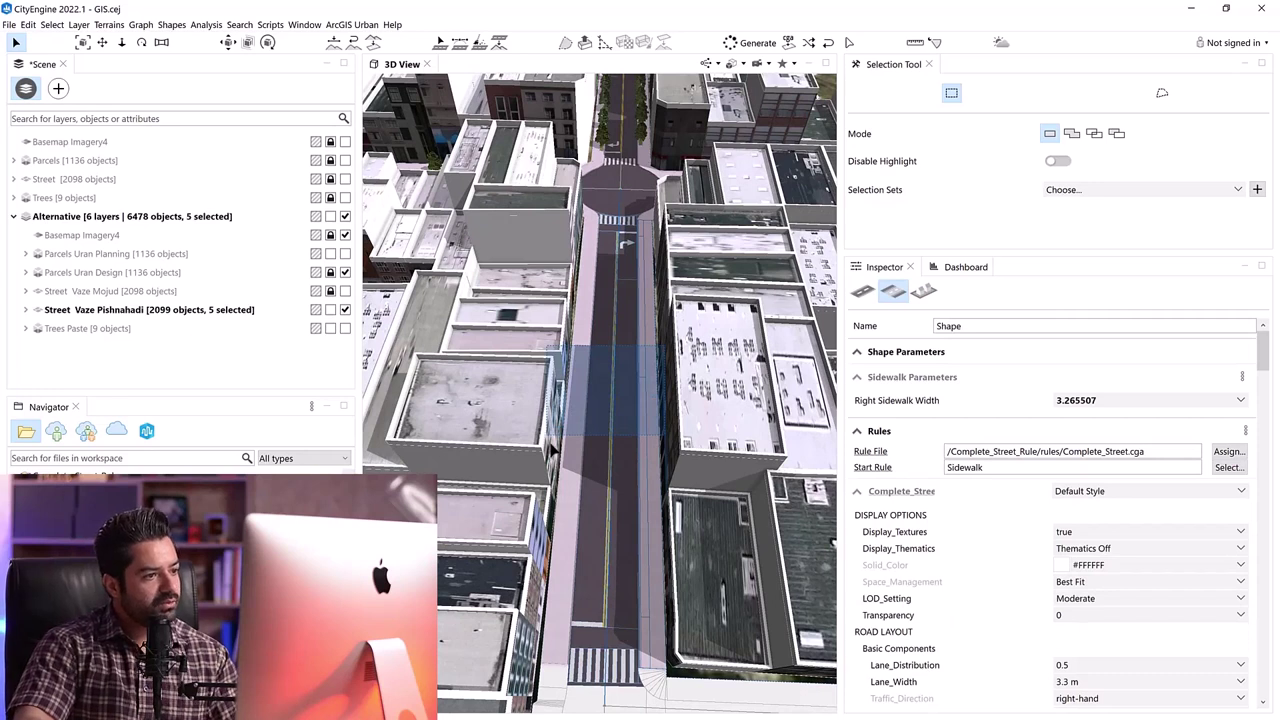
{"action": "scroll", "coordinate": [612, 446], "scroll_direction": "up", "scroll_amount": 2}
{"action": "mouse_move", "coordinate": [618, 451]}
{"action": "left_mouse_down", "text": "alt"}
{"action": "mouse_move", "coordinate": [623, 432]}
{"action": "mouse_move", "coordinate": [614, 440]}
{"action": "left_mouse_up", "text": "alt"}
{"action": "scroll", "coordinate": [620, 436], "scroll_direction": "up", "scroll_amount": 1}
{"action": "scroll", "coordinate": [611, 440], "scroll_direction": "up", "scroll_amount": 2}
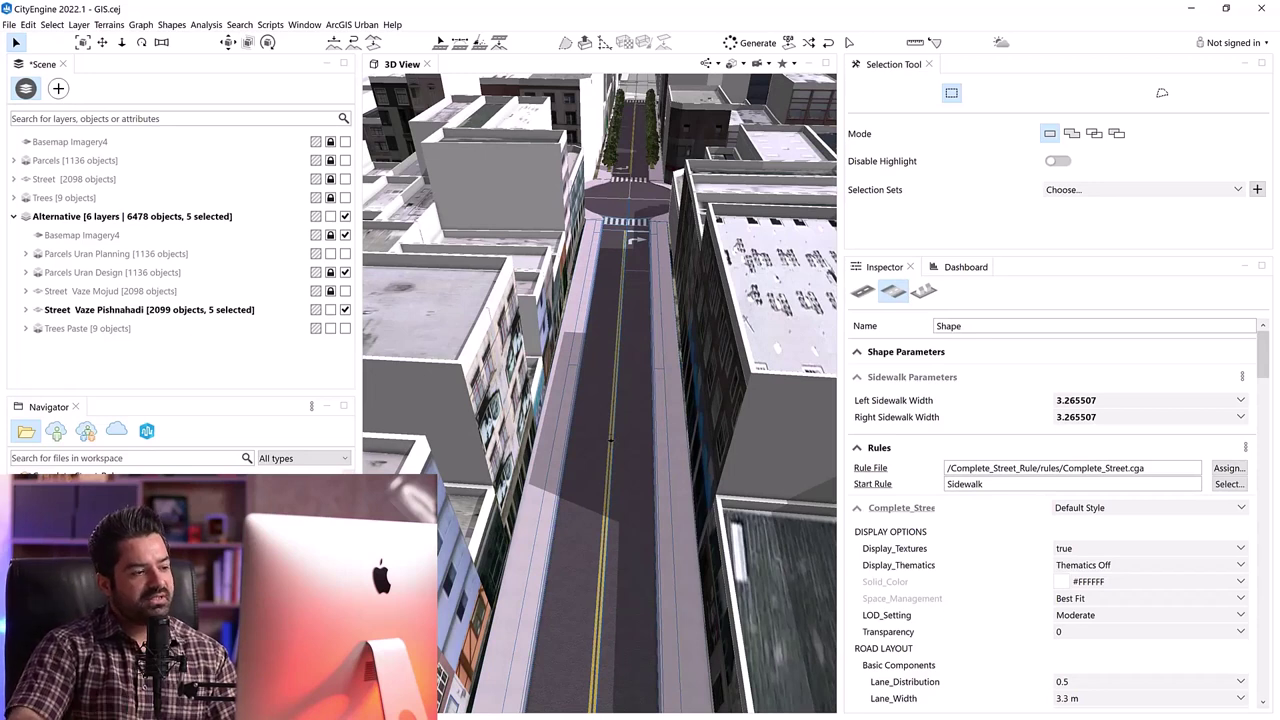
{"action": "left_click", "coordinate": [607, 438]}
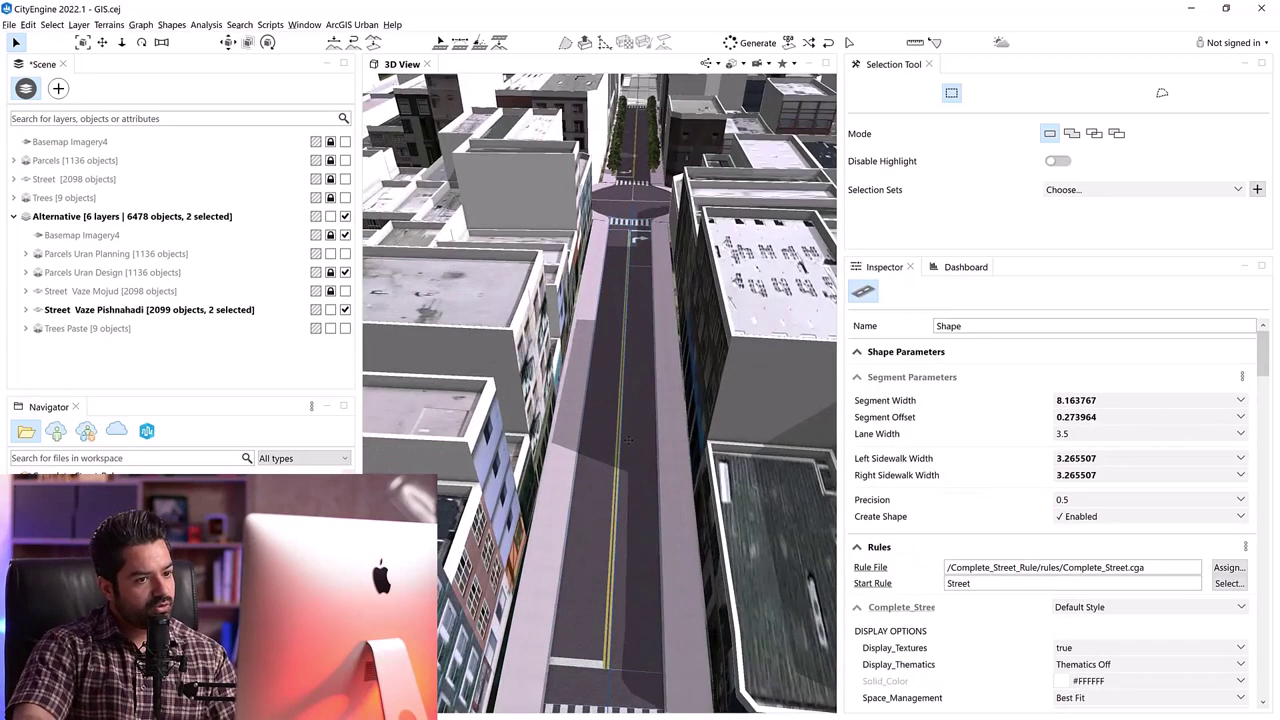
{"action": "scroll", "coordinate": [611, 432], "scroll_direction": "up", "scroll_amount": 2}
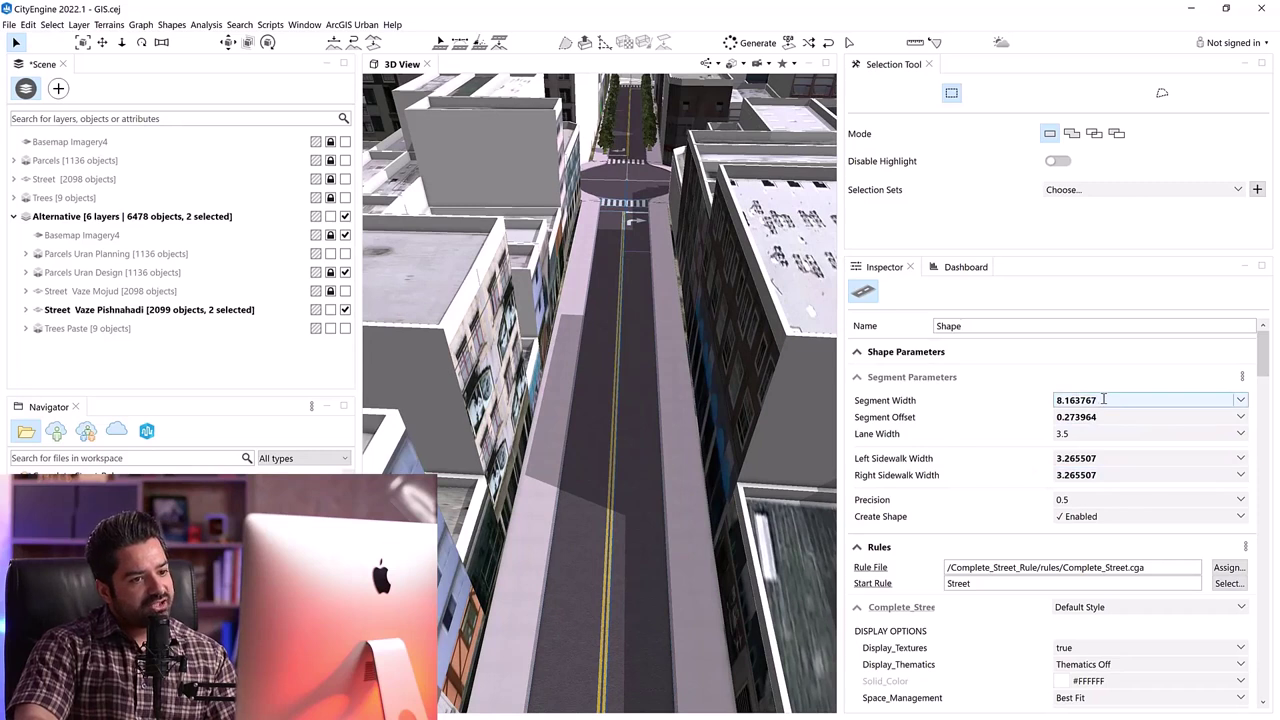
{"action": "left_click", "coordinate": [1103, 399]}
{"action": "type", "text": "6"}
{"action": "key", "text": "Return"}
Set the left and right sidewalk widths of the selected street segment to 5.
{"action": "left_click", "coordinate": [1095, 457]}
{"action": "type", "text": "5"}
{"action": "key", "text": "Return"}
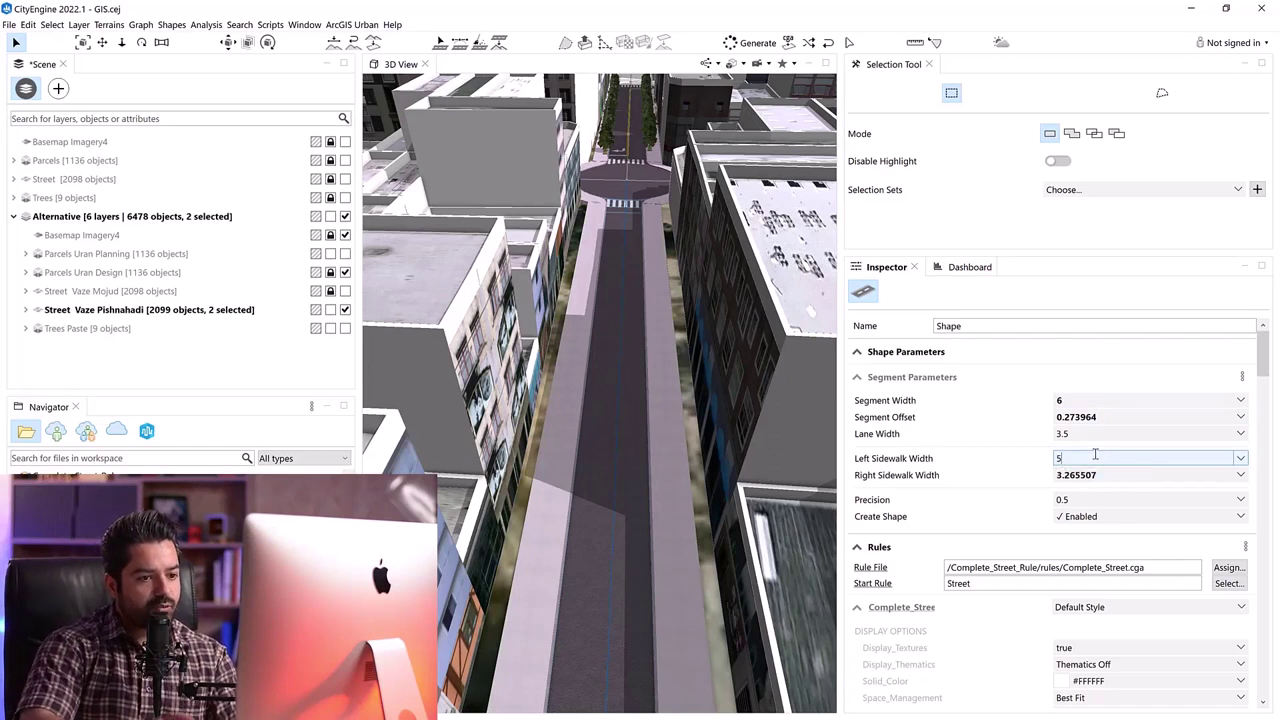
{"action": "left_click", "coordinate": [1122, 476]}
{"action": "type", "text": "5"}
{"action": "key", "text": "Return"}
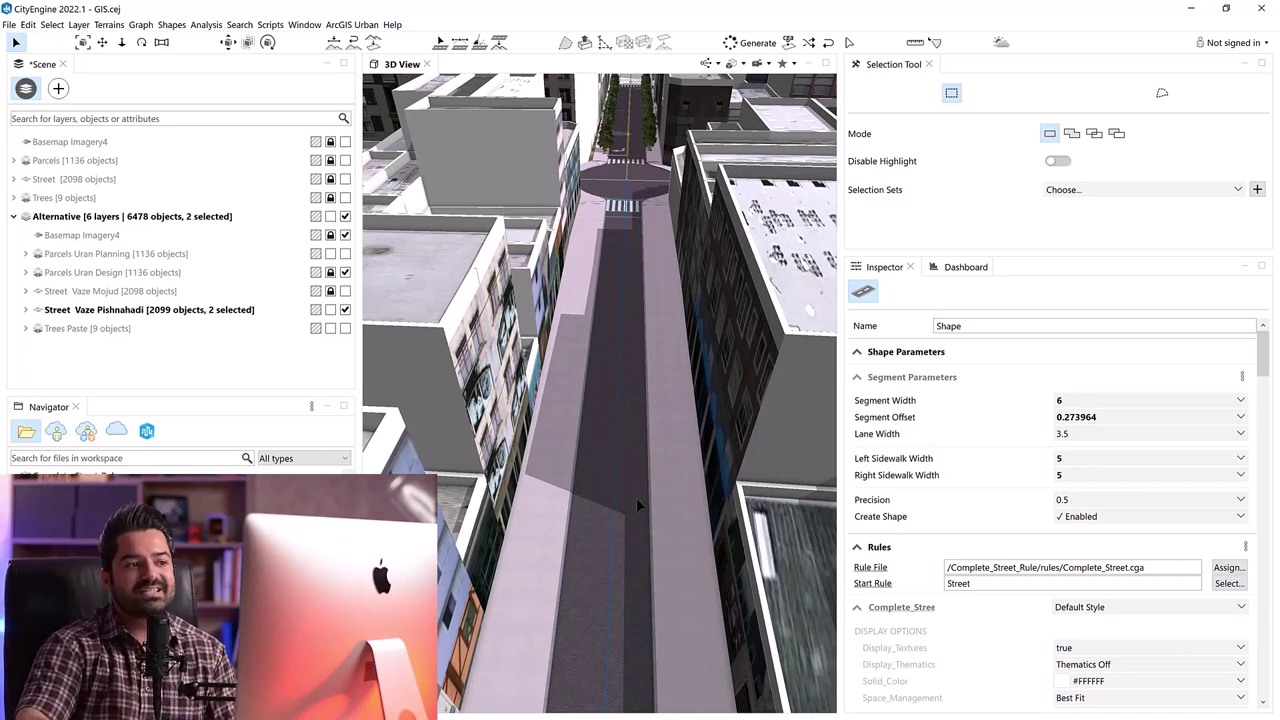
Set the right and left bike lane widths of the selected street segment to 2 m.
{"action": "left_click_drag", "start_coordinate": [1262, 370], "coordinate": [1266, 506]}
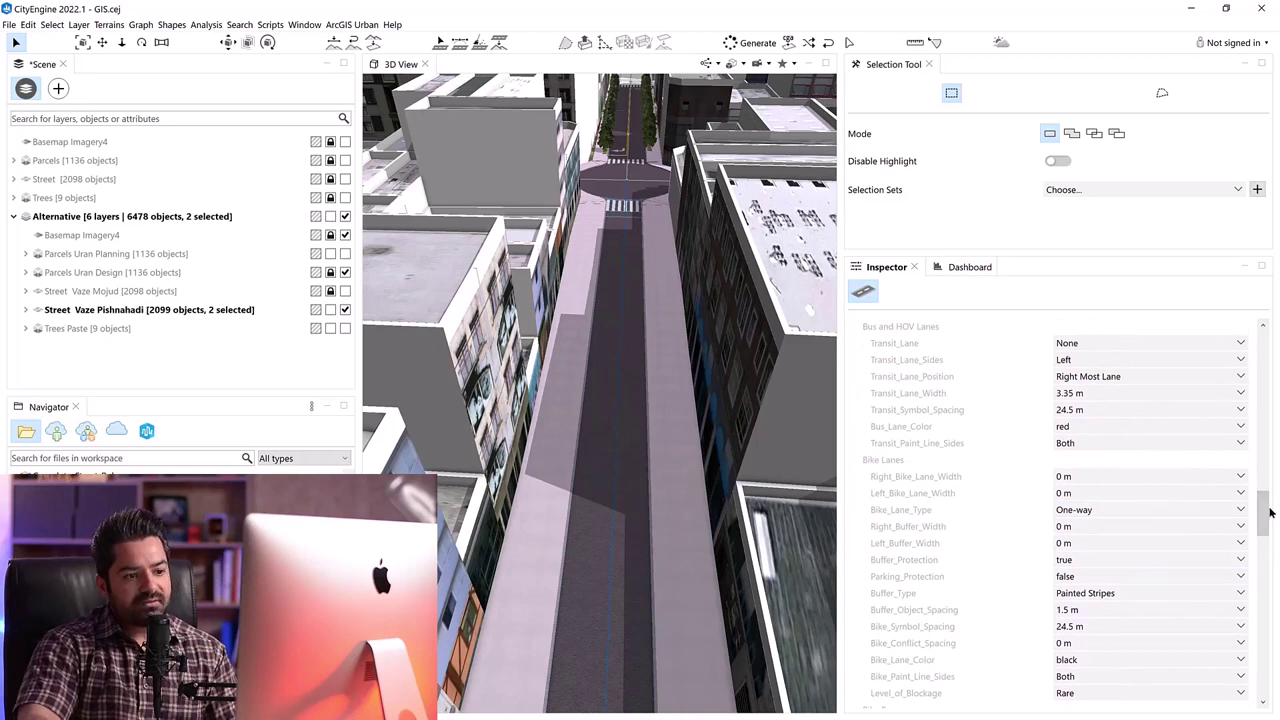
{"action": "left_click_drag", "start_coordinate": [1265, 514], "coordinate": [1266, 511]}
{"action": "left_click", "coordinate": [1082, 502]}
{"action": "type", "text": "2"}
{"action": "key", "text": "Return"}
{"action": "scroll", "coordinate": [547, 423], "scroll_direction": "up", "scroll_amount": 2}
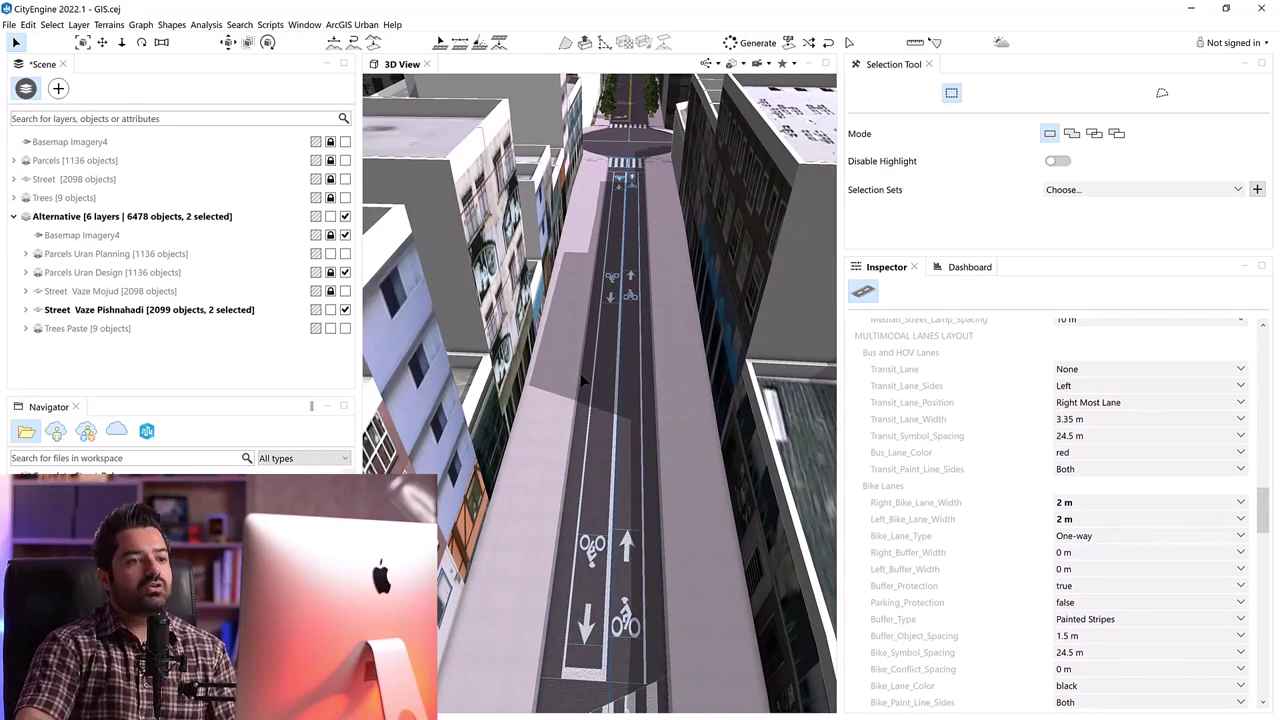
Regenerate the street segment with a right bike lane buffer width of 1 m and save the scene.
{"action": "left_click", "coordinate": [1077, 553]}
{"action": "type", "text": "1"}
{"action": "key", "text": "Return"}
{"action": "key", "text": "Return"}
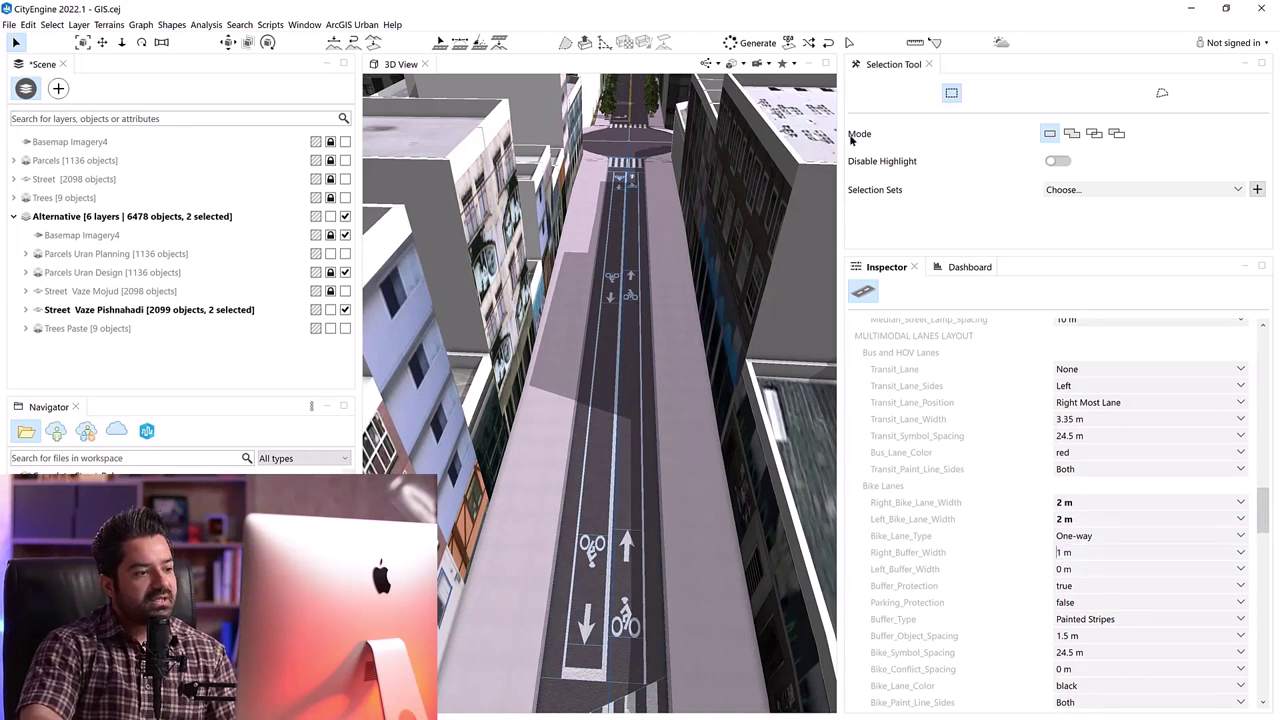
{"action": "left_click", "coordinate": [741, 43]}
{"action": "scroll", "coordinate": [606, 501], "scroll_direction": "down", "scroll_amount": 5}
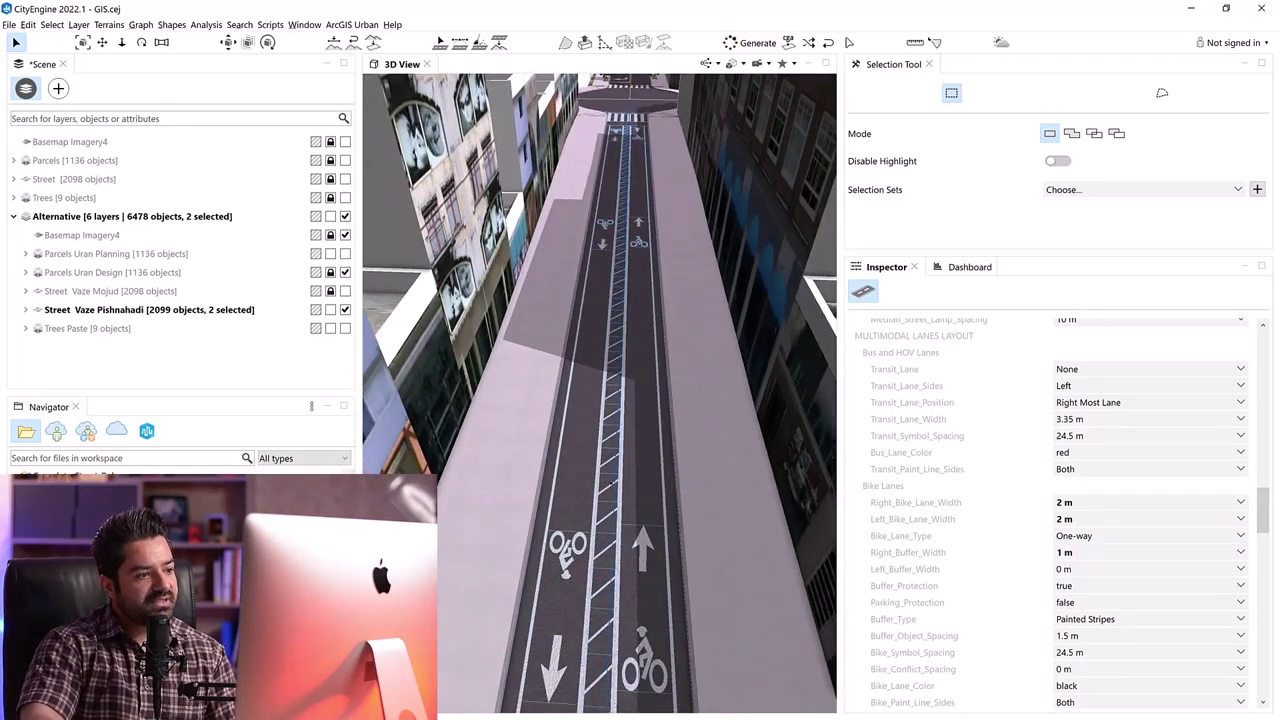
{"action": "key", "text": "ctrl+s"}
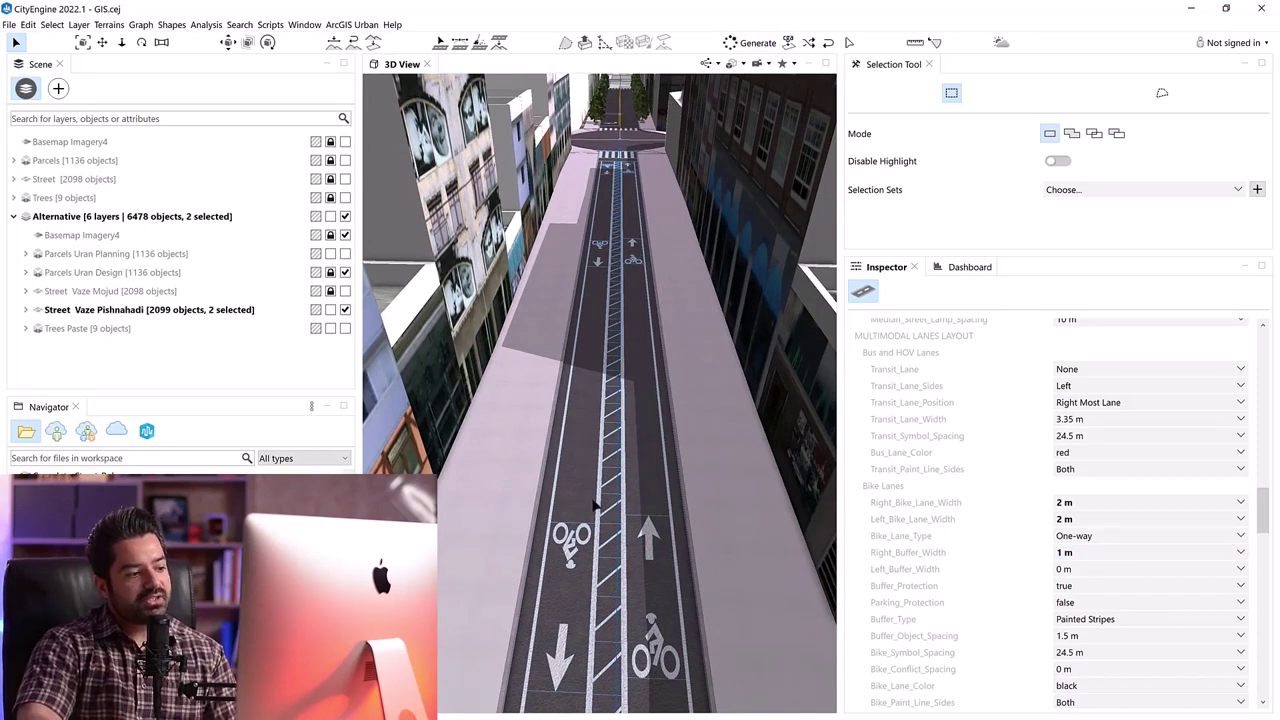
Change the bike lane Buffer_Type to Cycle Track With Planters.
{"action": "left_click", "coordinate": [1095, 619]}
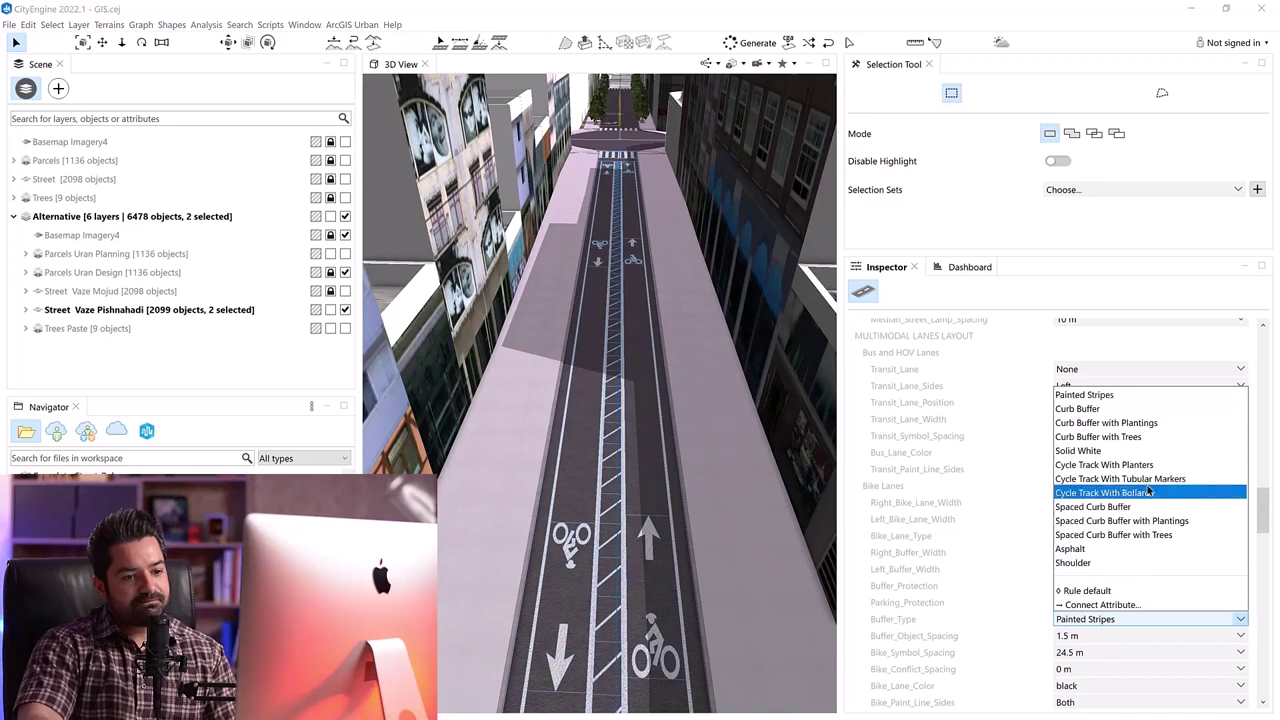
{"action": "left_click", "coordinate": [1100, 462]}
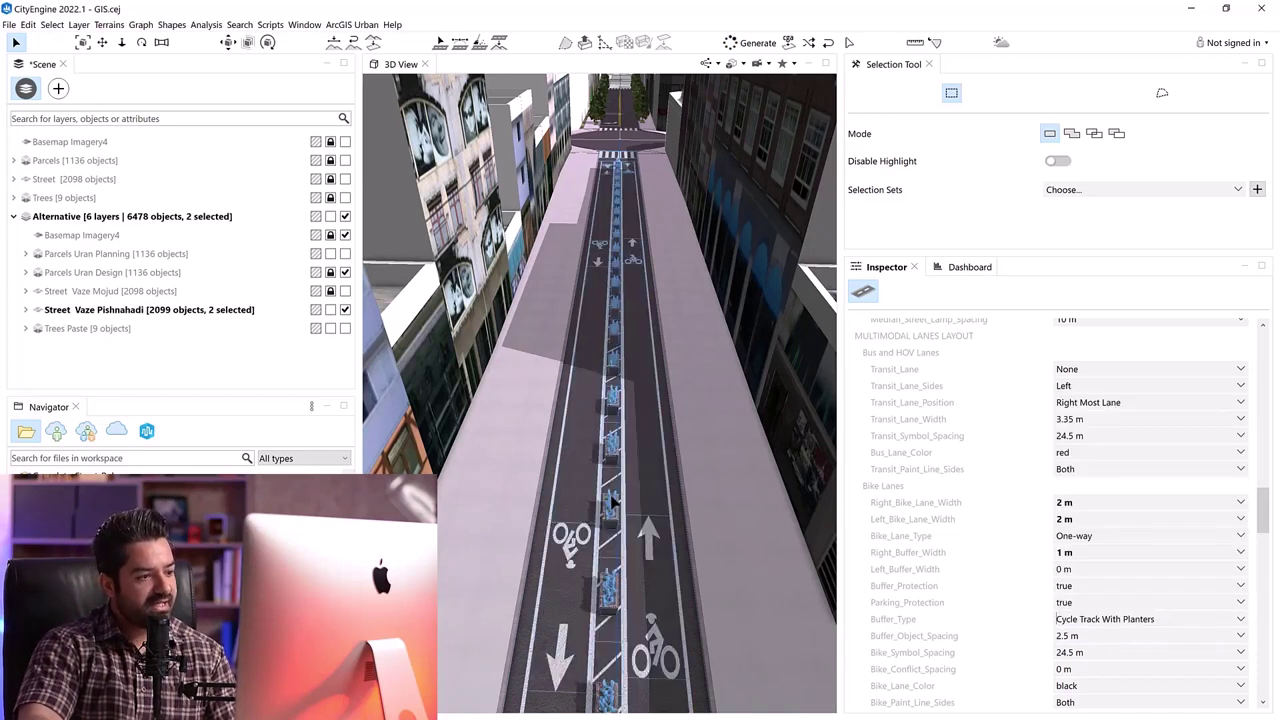
{"action": "scroll", "coordinate": [612, 503], "scroll_direction": "down", "scroll_amount": 3}
{"action": "middle_click_drag", "start_coordinate": [612, 503], "coordinate": [592, 515]}
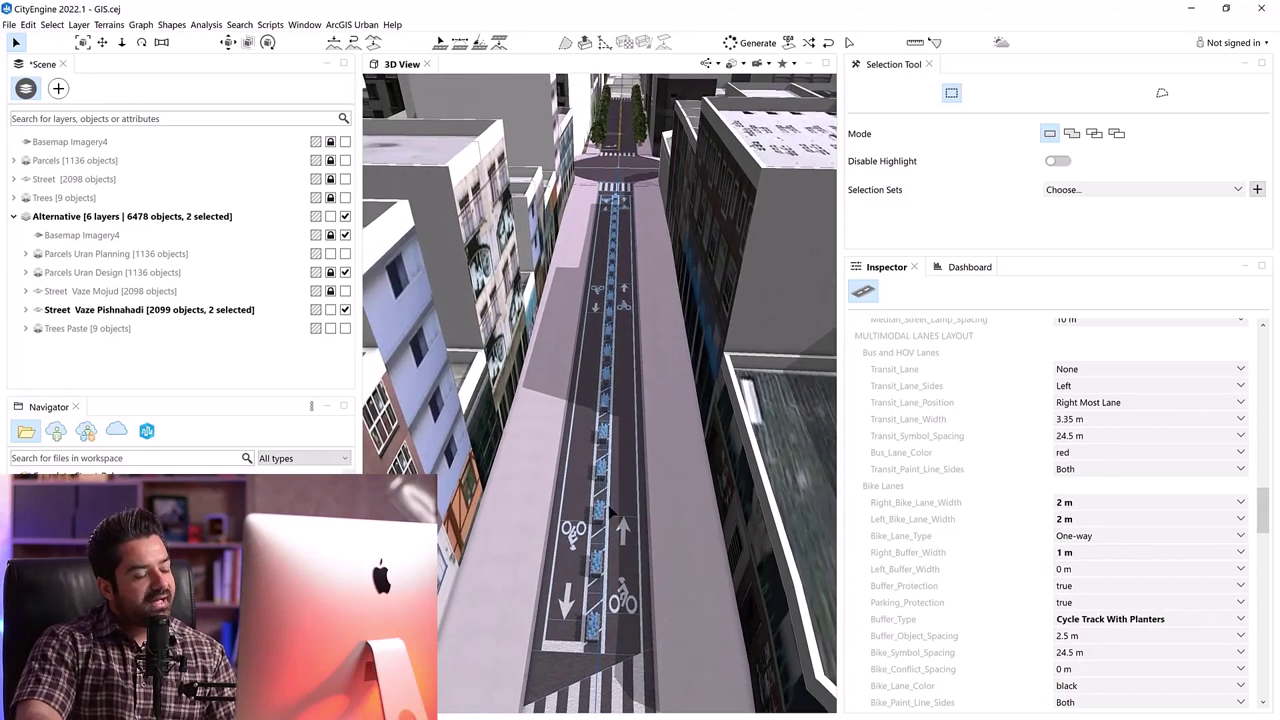
Select the sidewalks on both sides of the bike street and save the scene.
{"action": "left_click", "coordinate": [665, 508]}
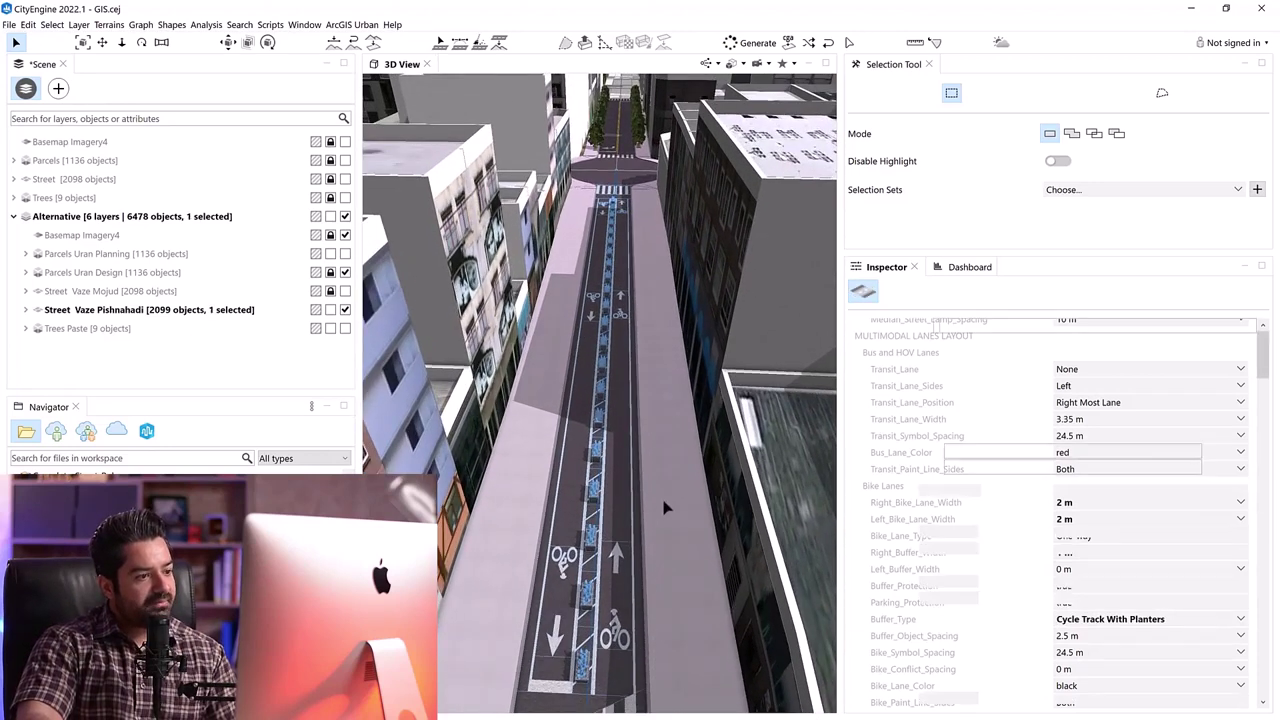
{"action": "left_click", "coordinate": [533, 528]}
{"action": "key", "text": "shift"}
{"action": "left_click", "coordinate": [535, 522], "text": "shift"}
{"action": "scroll", "coordinate": [598, 533], "scroll_direction": "up", "scroll_amount": 1}
{"action": "middle_click_drag", "start_coordinate": [596, 529], "coordinate": [605, 497]}
{"action": "key", "text": "ctrl+s"}
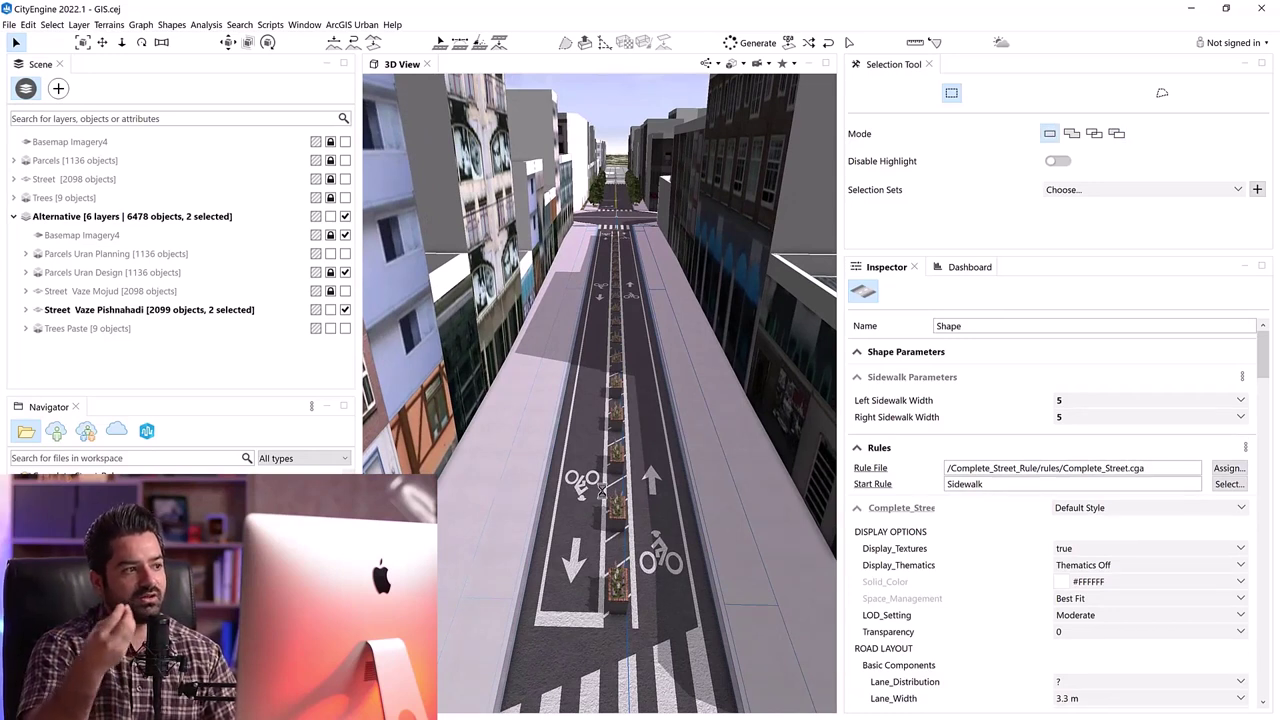
{"action": "left_click_drag", "start_coordinate": [600, 457], "coordinate": [585, 428], "text": "alt"}
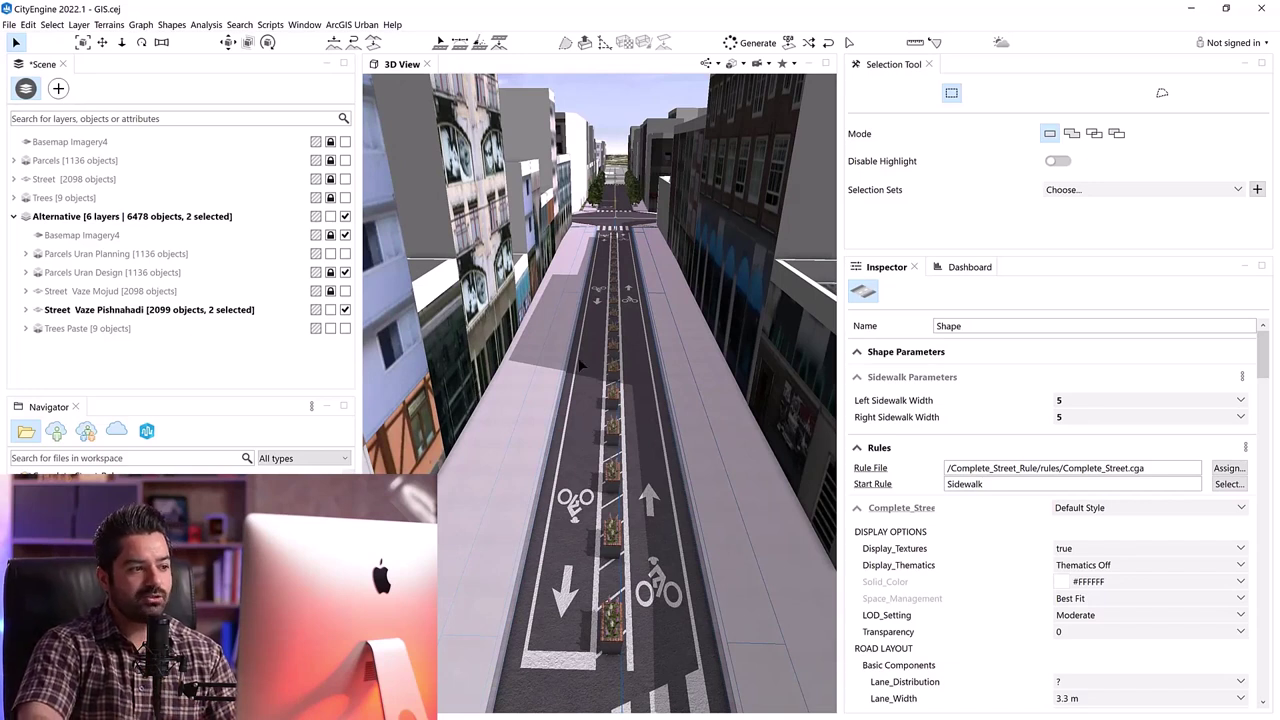
{"action": "scroll", "coordinate": [581, 367], "scroll_direction": "up", "scroll_amount": 3}
{"action": "key", "text": "ctrl+s"}
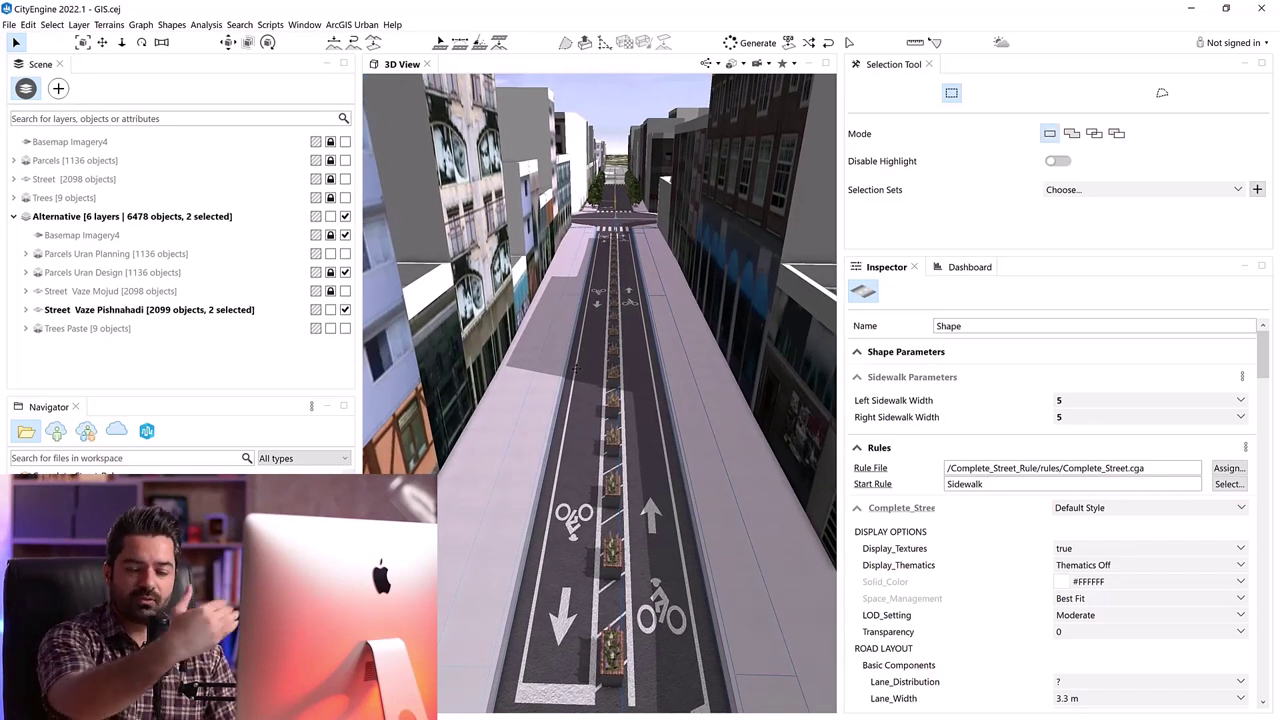
{"action": "scroll", "coordinate": [602, 378], "scroll_direction": "up", "scroll_amount": 2}
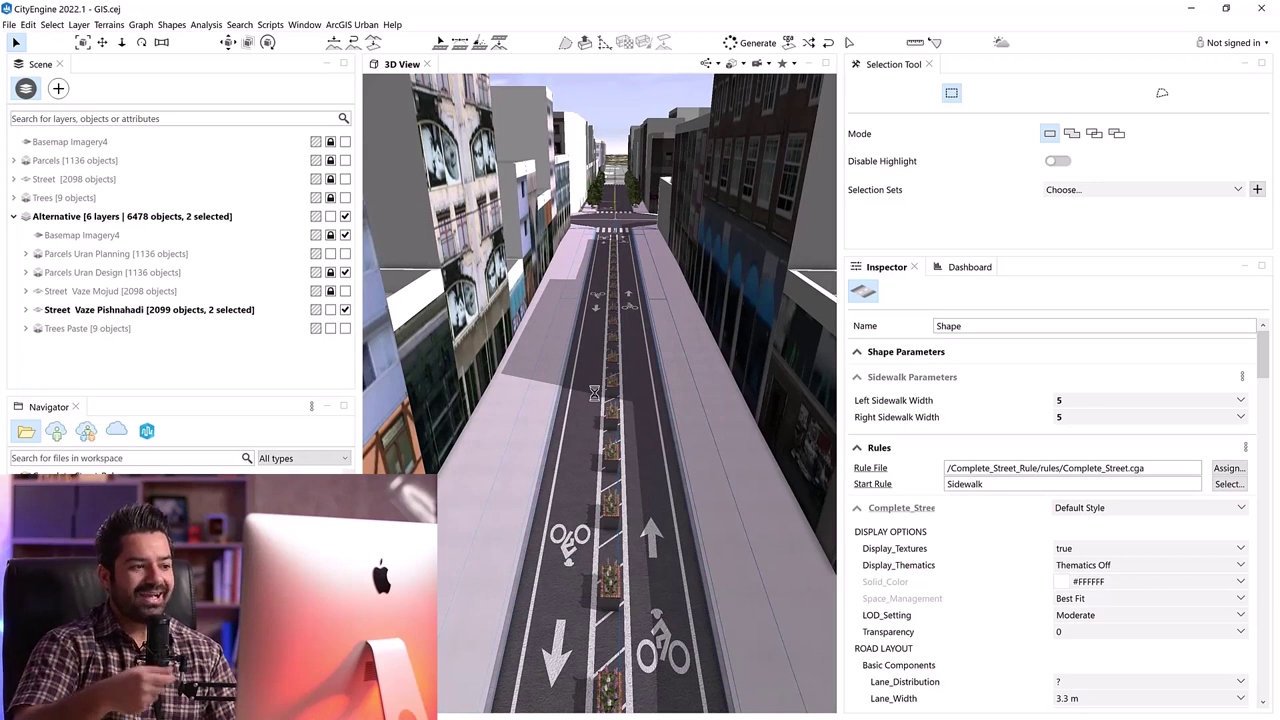
{"action": "middle_click_drag", "start_coordinate": [655, 472], "coordinate": [610, 455], "text": "alt"}
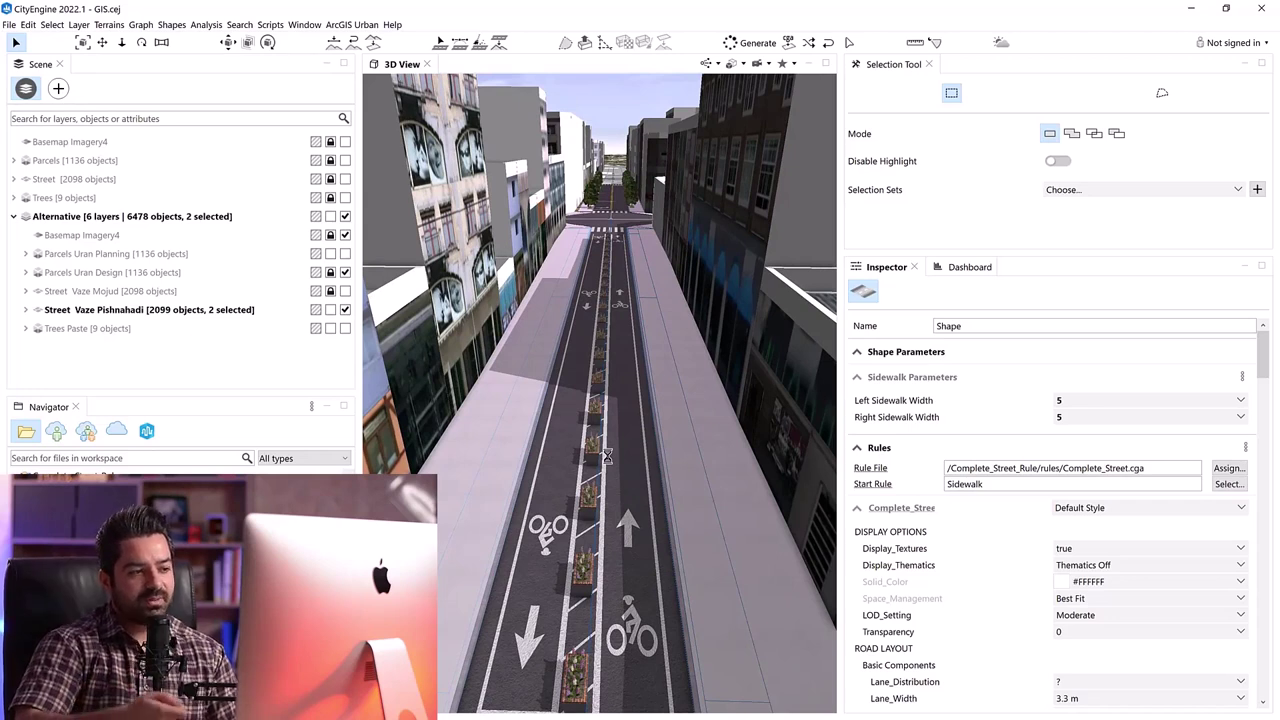
Set Sidewalk_Ground_Cover to Standard Grass for both selected sidewalks of the bike street.
{"action": "left_click_drag", "start_coordinate": [1260, 361], "coordinate": [1264, 566]}
{"action": "left_click", "coordinate": [1236, 510]}
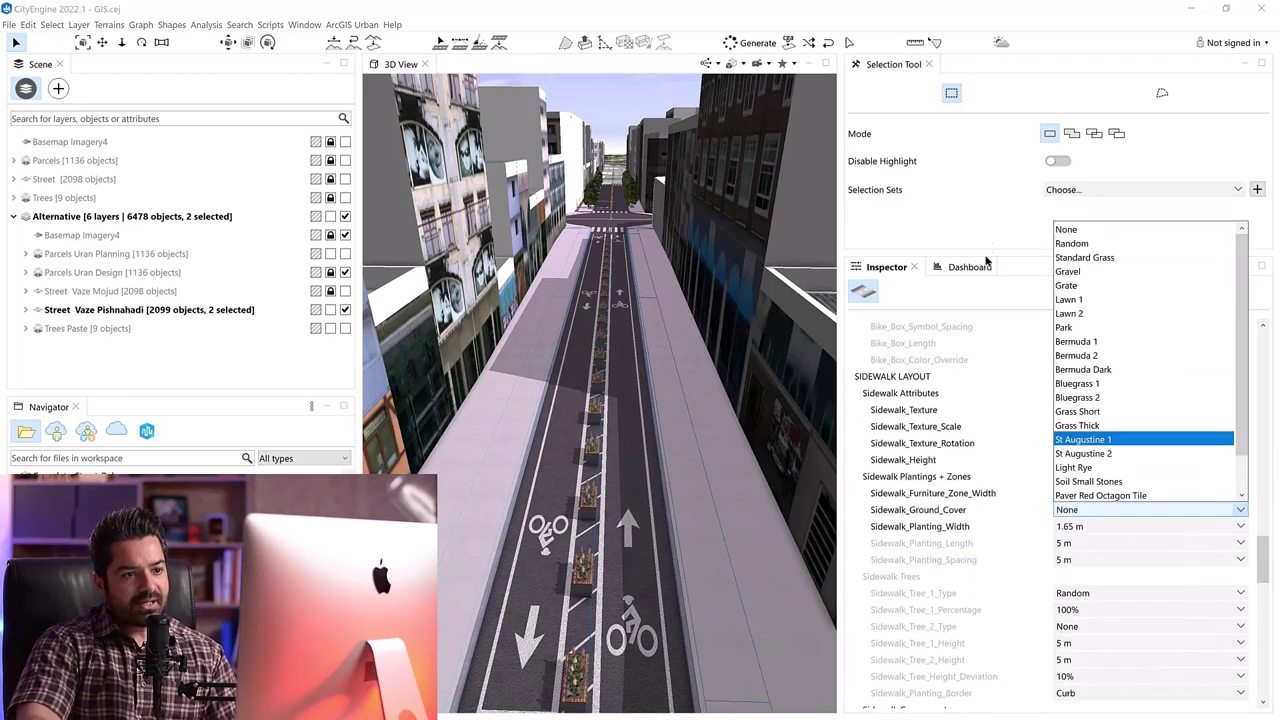
{"action": "left_click", "coordinate": [1100, 258]}
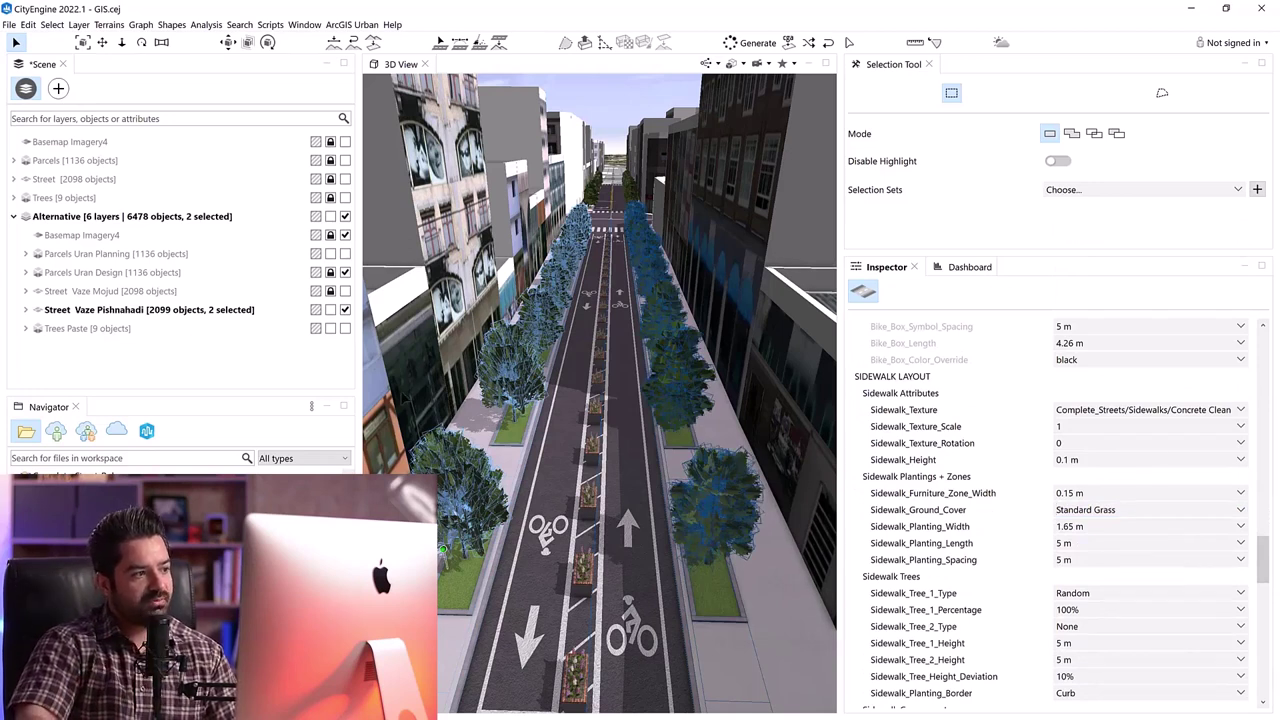
{"action": "middle_click_drag", "start_coordinate": [583, 499], "coordinate": [553, 322]}
{"action": "scroll", "coordinate": [553, 320], "scroll_direction": "down", "scroll_amount": 2}
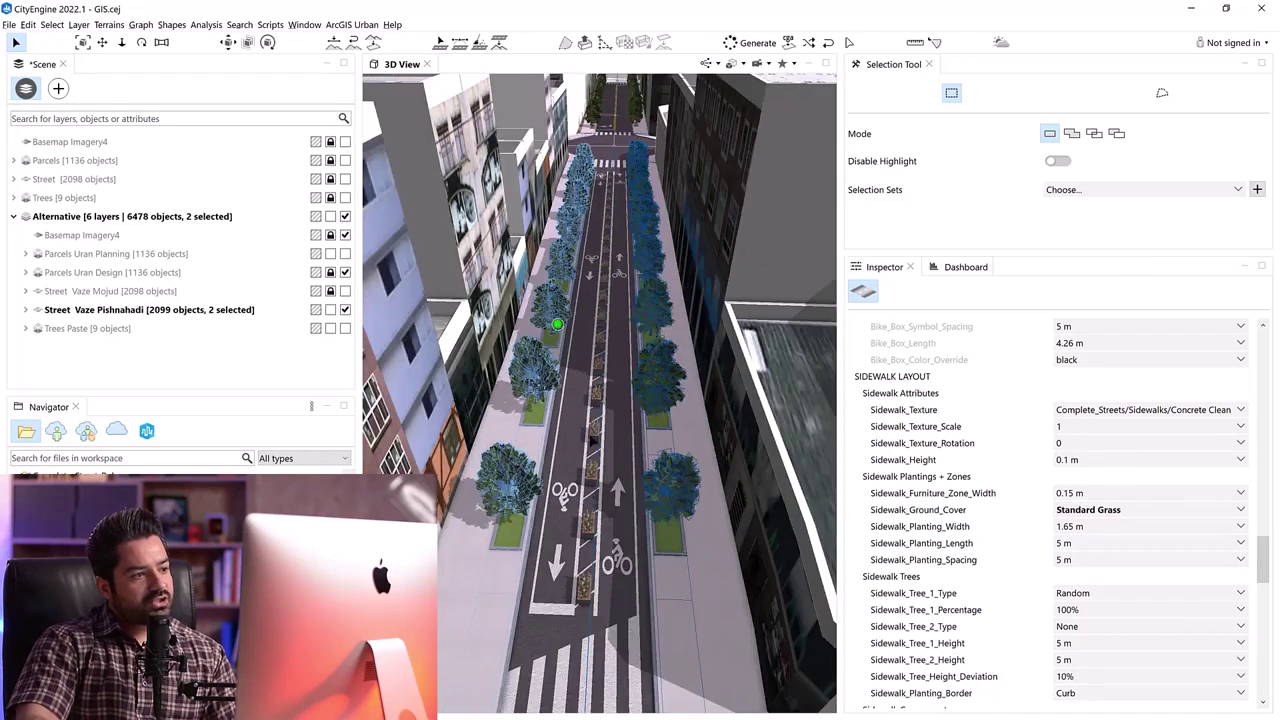
{"action": "middle_click_drag", "start_coordinate": [594, 387], "coordinate": [569, 417]}
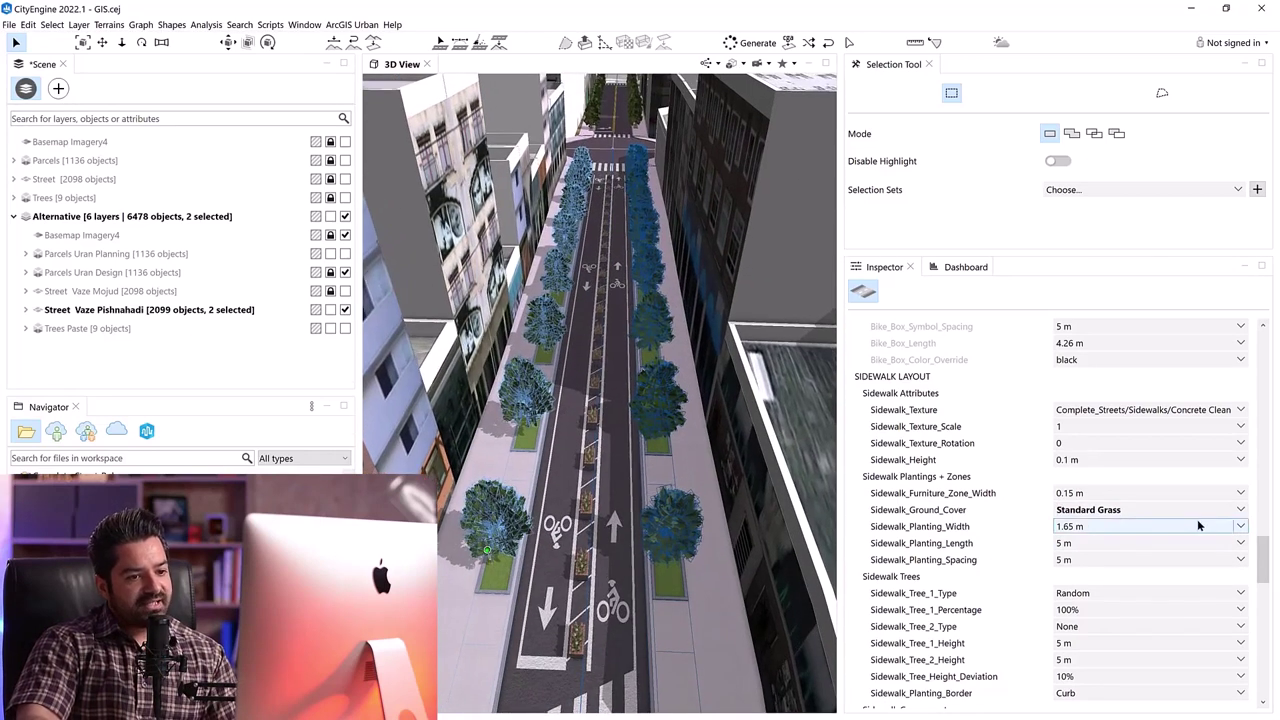
Set Sidewalk_Benches and Sidewalk_Street_Lamps to Both for the two selected sidewalks of the bike street.
{"action": "left_click_drag", "start_coordinate": [1258, 546], "coordinate": [1263, 583]}
{"action": "left_click", "coordinate": [1237, 527]}
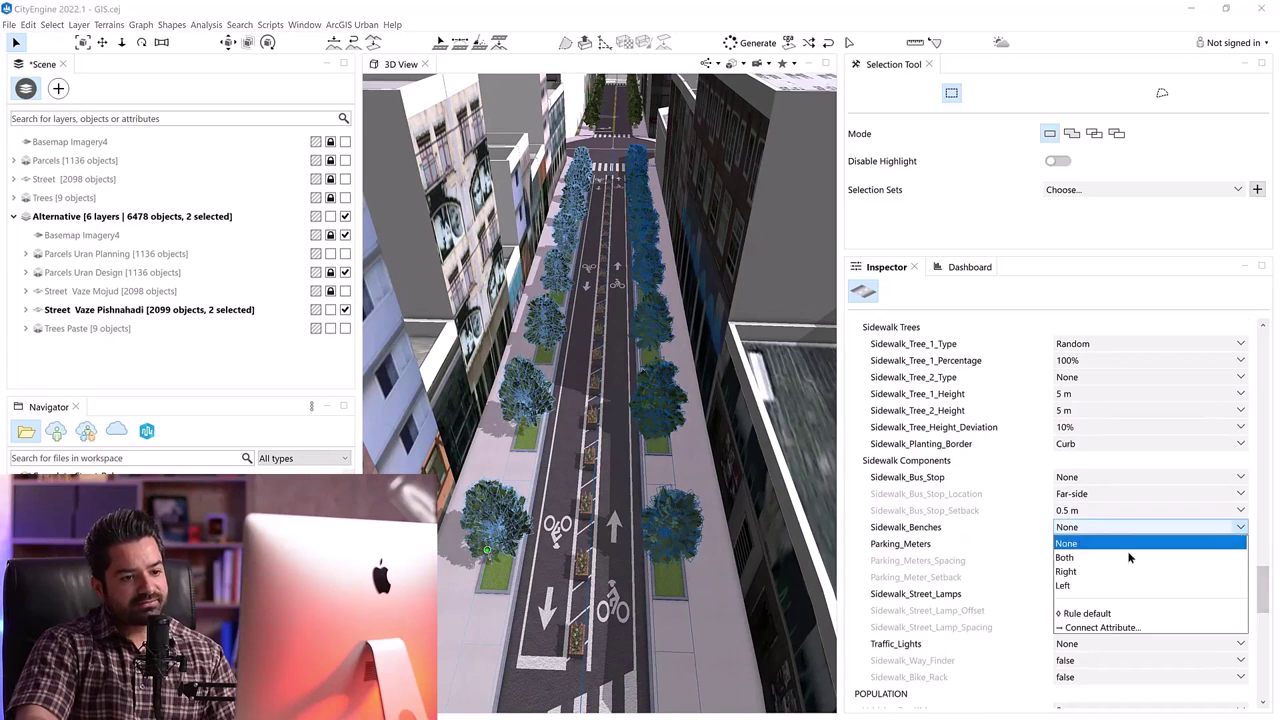
{"action": "left_click", "coordinate": [1084, 558]}
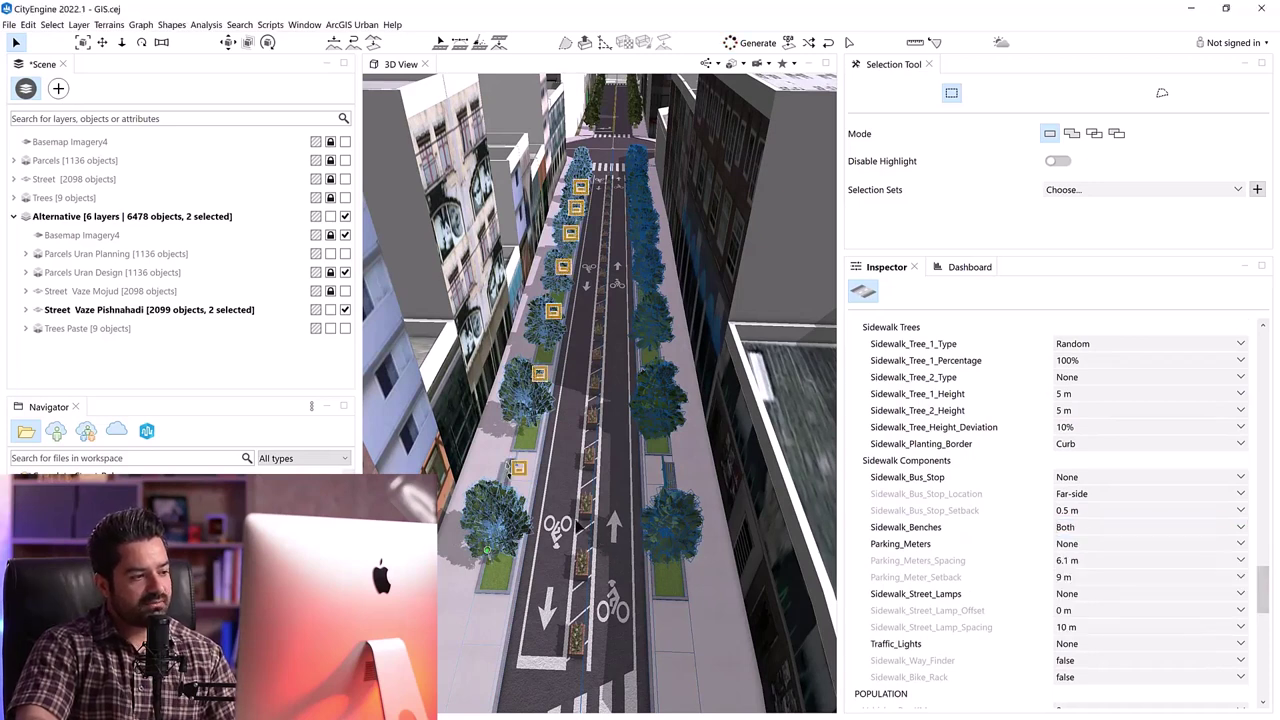
{"action": "left_click_drag", "start_coordinate": [1263, 594], "coordinate": [1253, 601]}
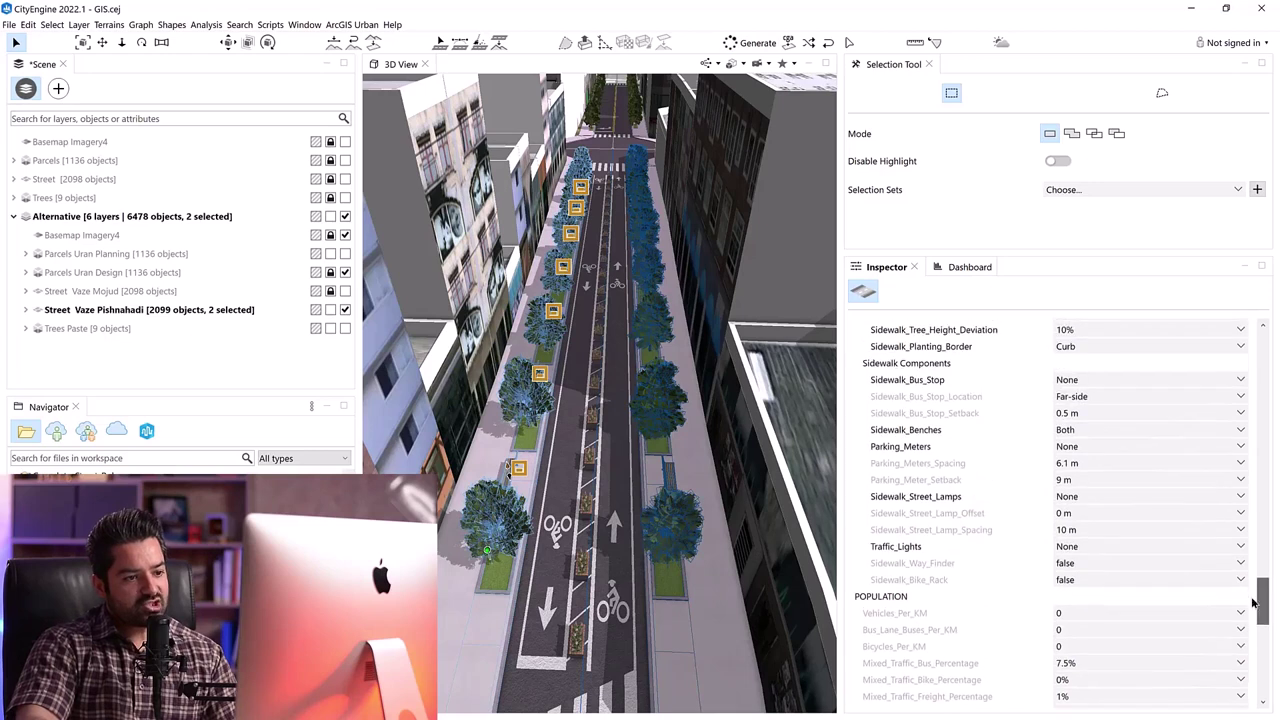
{"action": "left_click", "coordinate": [1240, 497]}
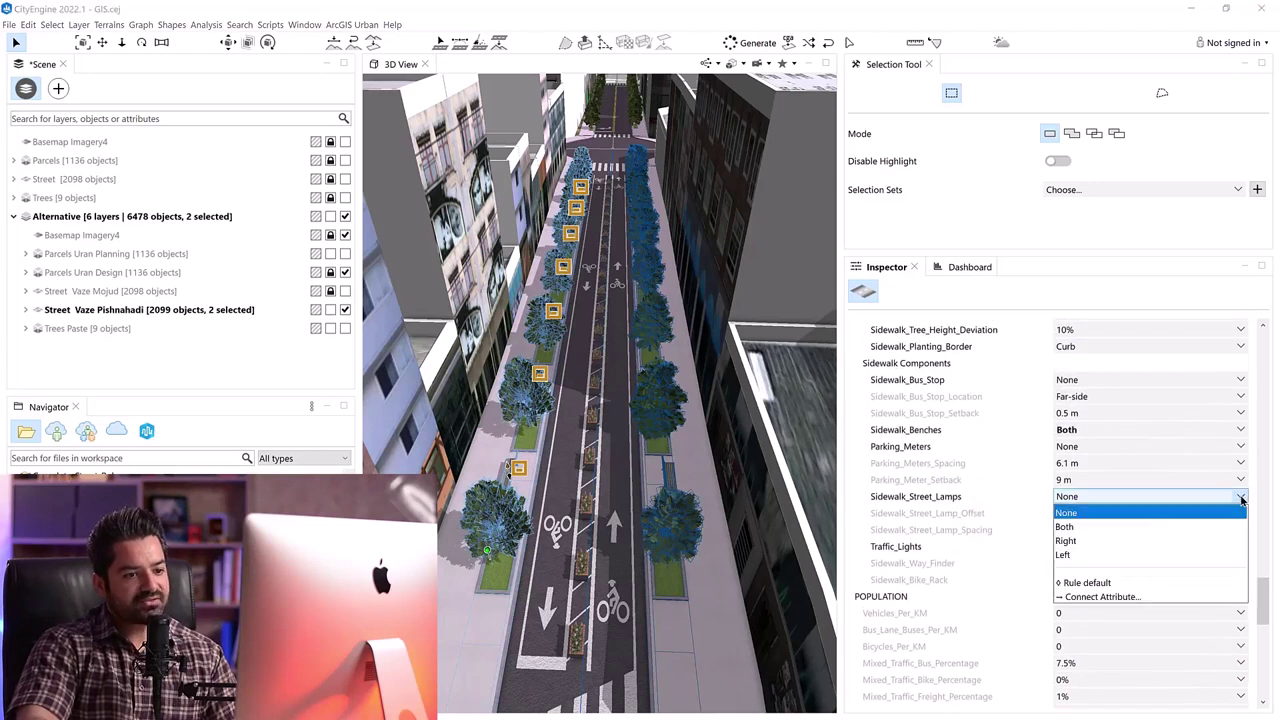
{"action": "left_click", "coordinate": [1089, 527]}
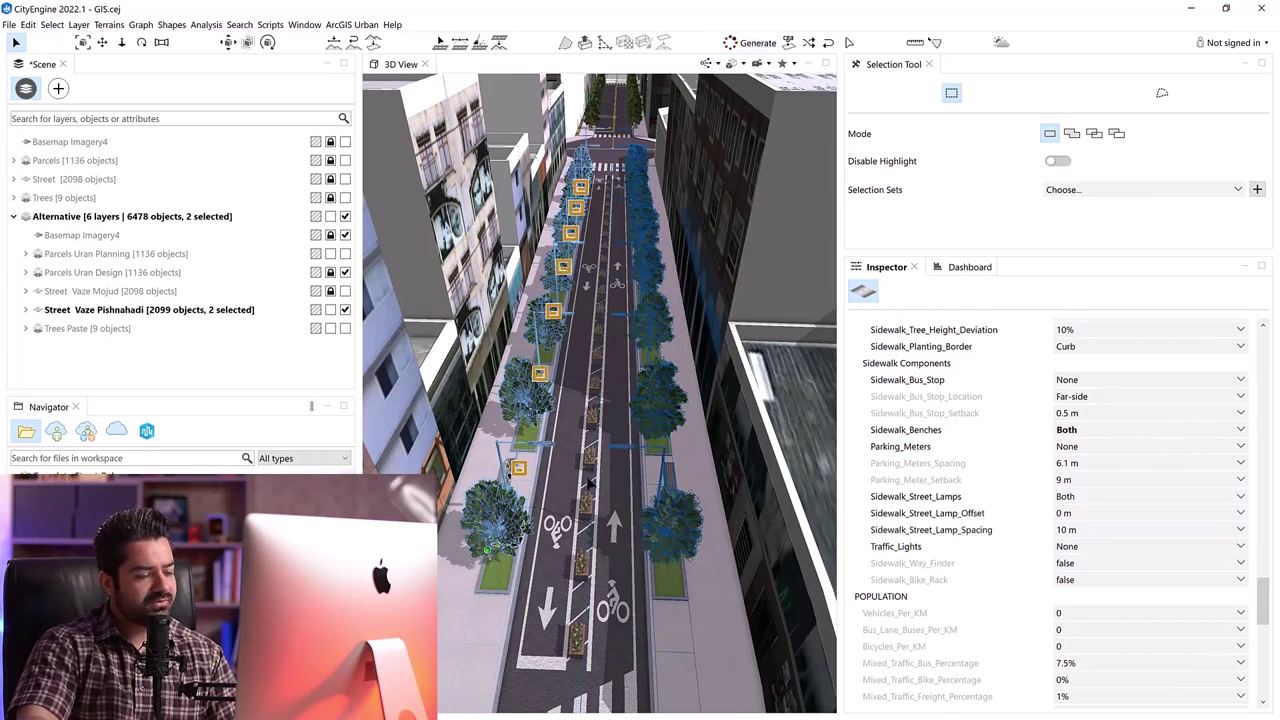
Save the scene and examine the benches and street lamps along the bike street from several angles.
{"action": "left_click_drag", "start_coordinate": [562, 470], "coordinate": [640, 540], "text": "alt"}
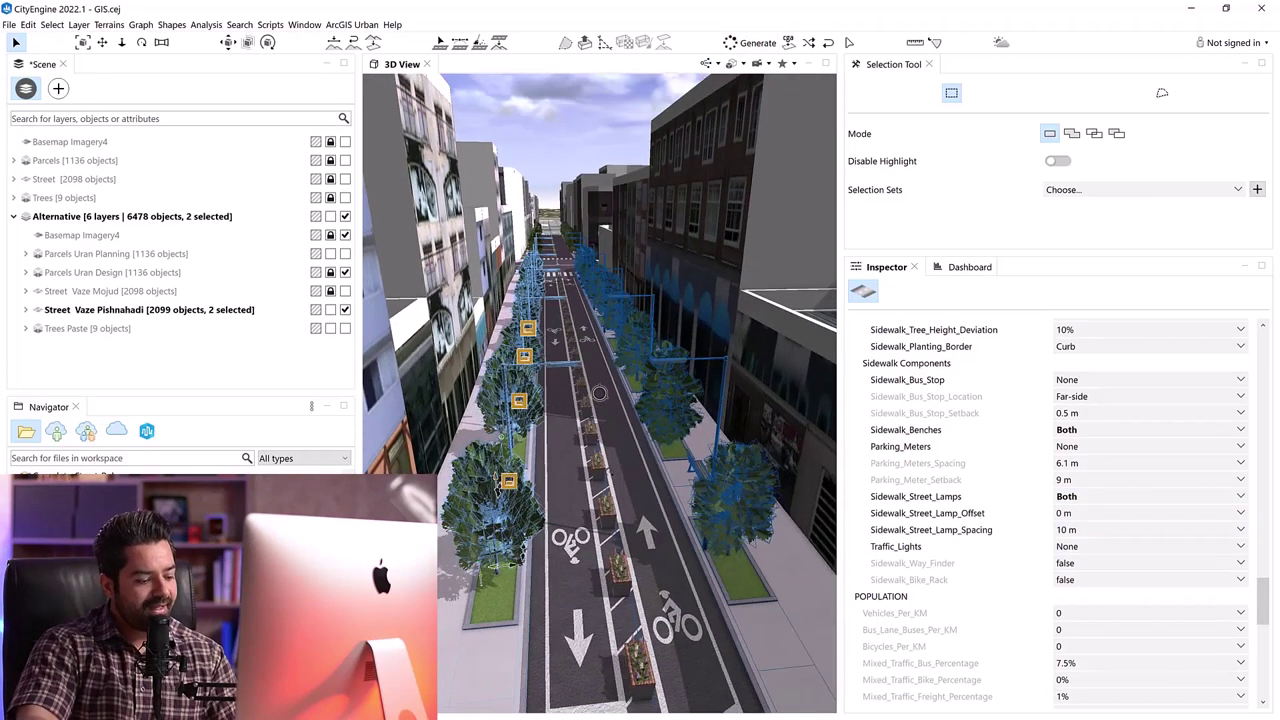
{"action": "middle_click_drag", "start_coordinate": [608, 469], "coordinate": [657, 392]}
{"action": "key", "text": "ctrl+s"}
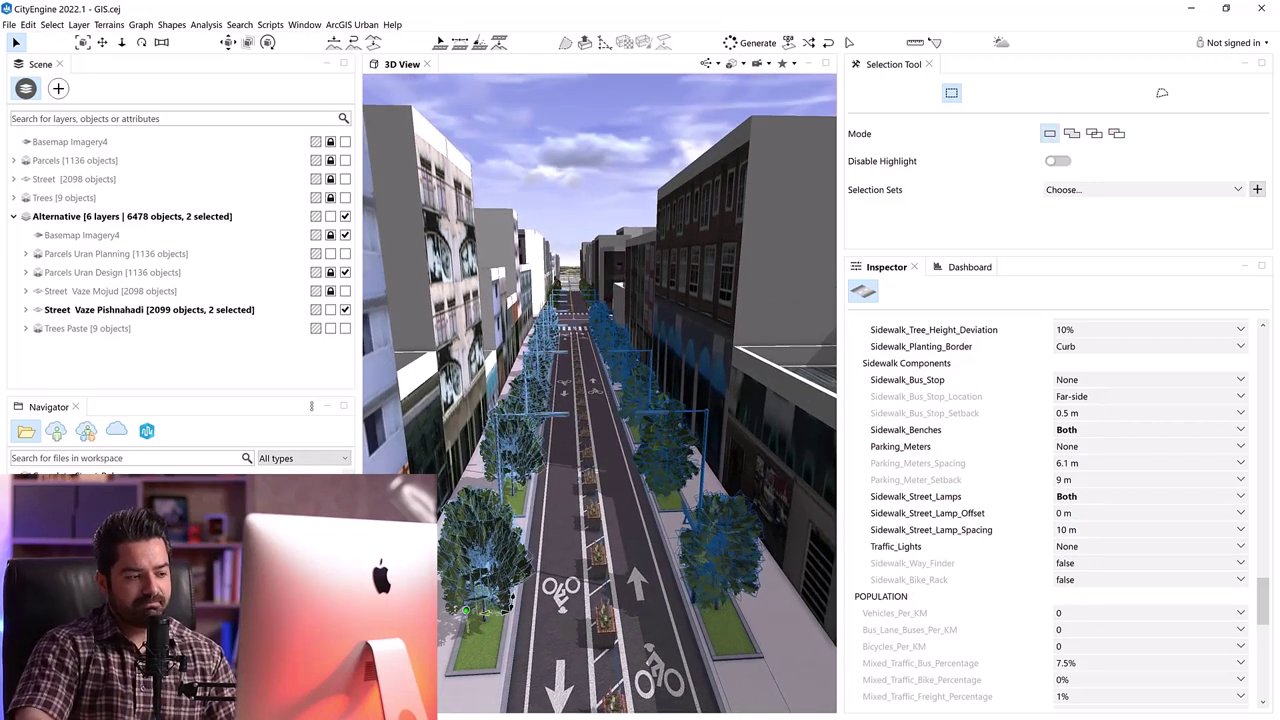
{"action": "mouse_move", "coordinate": [598, 500]}
{"action": "middle_mouse_down"}
{"action": "mouse_move", "coordinate": [602, 515]}
{"action": "mouse_move", "coordinate": [586, 518]}
{"action": "middle_mouse_up"}
{"action": "key", "text": "ctrl+s"}
{"action": "key", "text": "ctrl+s"}
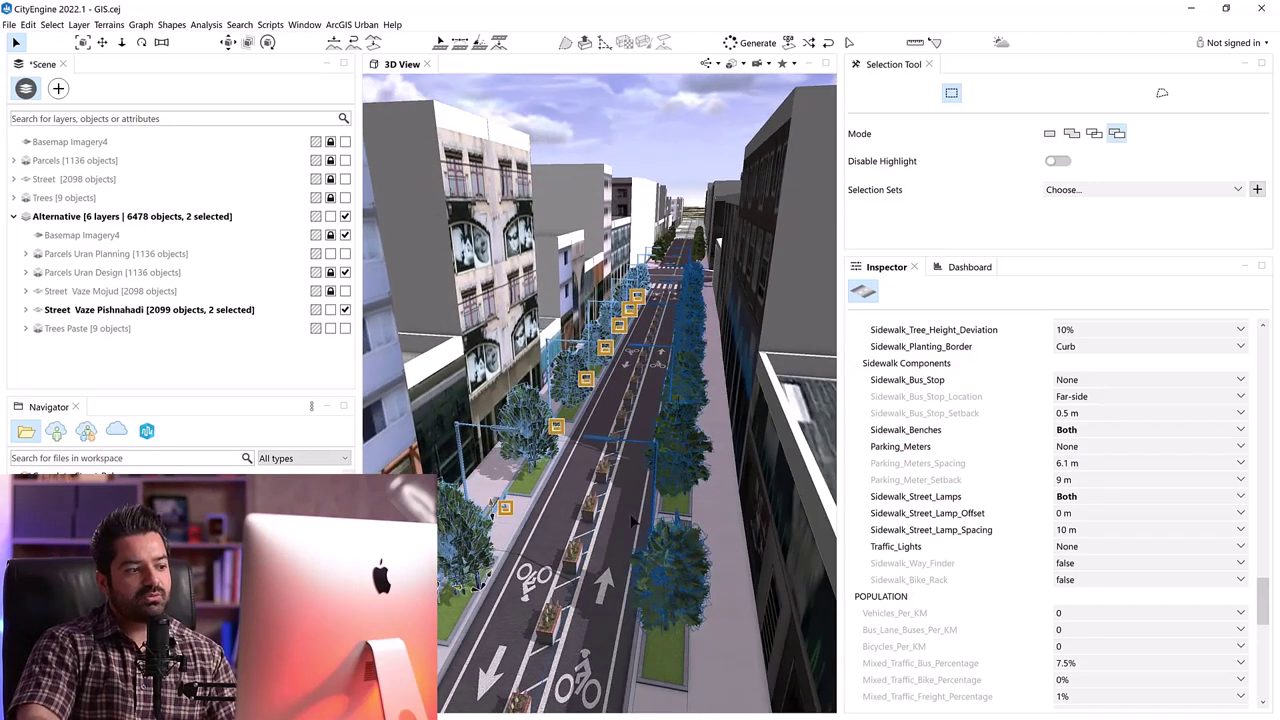
{"action": "left_click_drag", "start_coordinate": [600, 393], "coordinate": [602, 525], "text": "alt"}
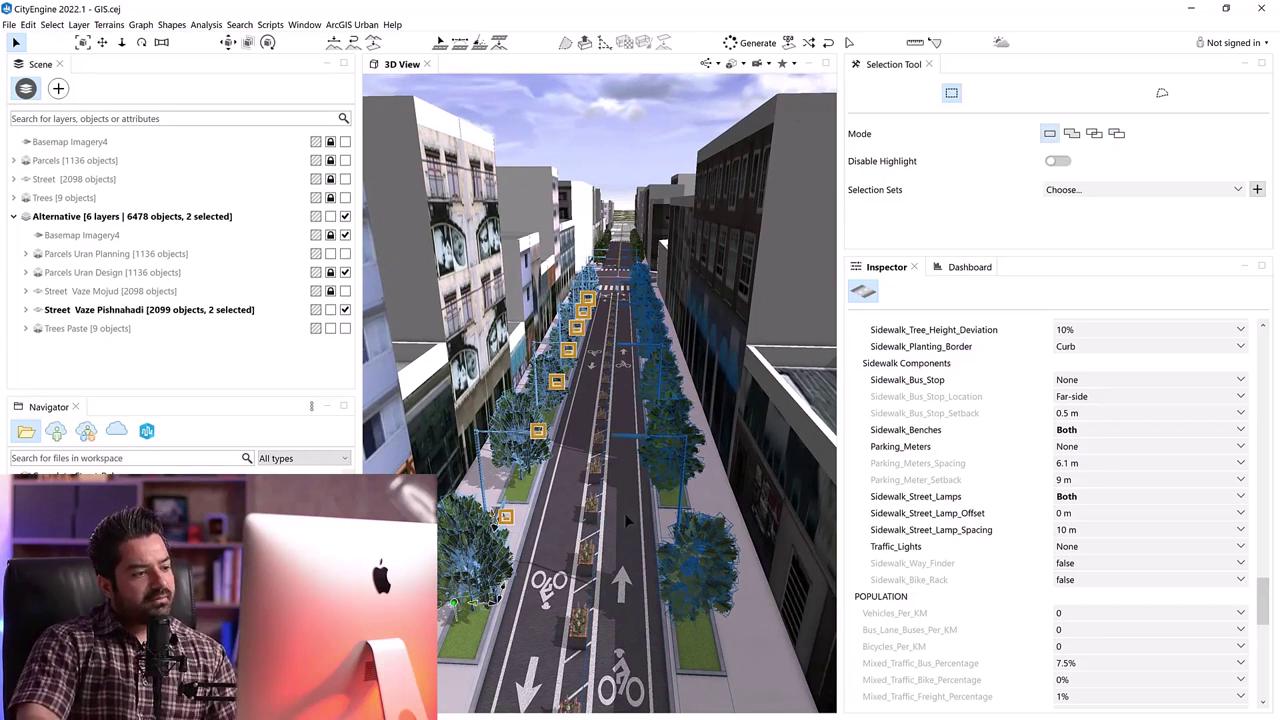
{"action": "left_click_drag", "start_coordinate": [595, 519], "coordinate": [567, 437], "text": "alt"}
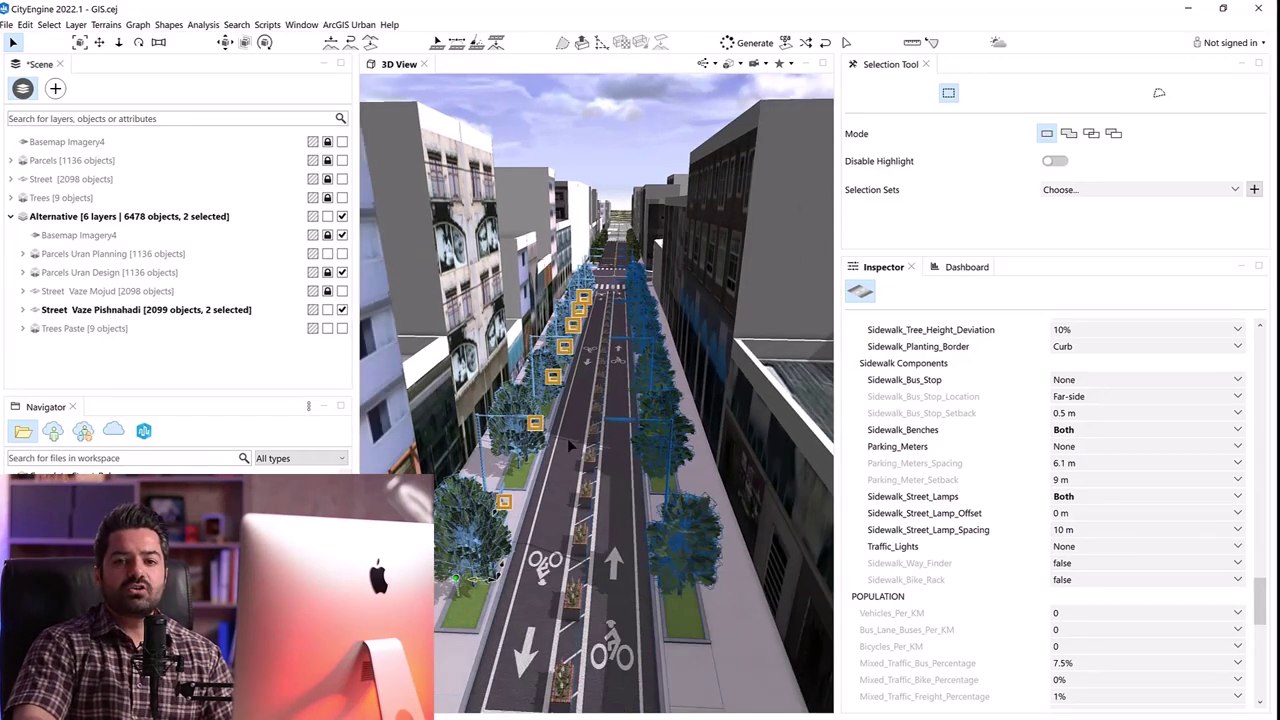
Set the Sidewalk_Texture of both selected sidewalks to Paver Red Herringbone.jpg from the Sidewalks assets folder.
{"action": "left_click_drag", "start_coordinate": [1262, 594], "coordinate": [1268, 537]}
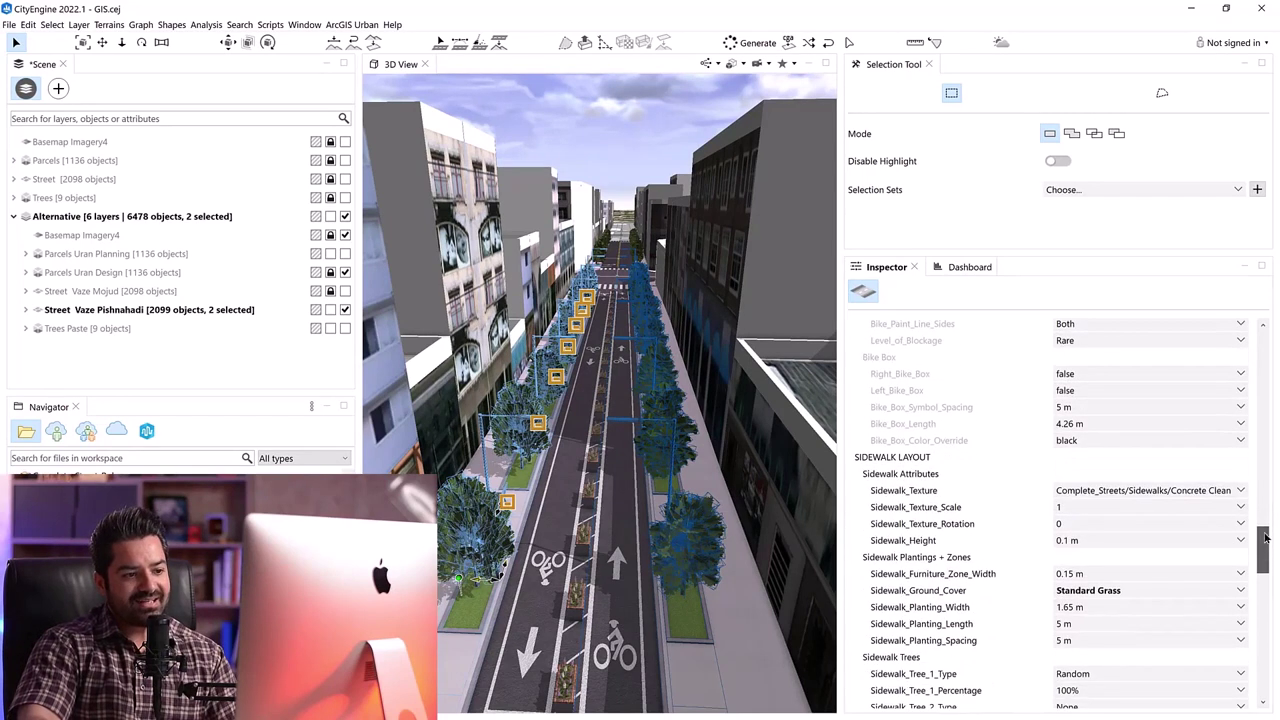
{"action": "left_click", "coordinate": [1240, 491]}
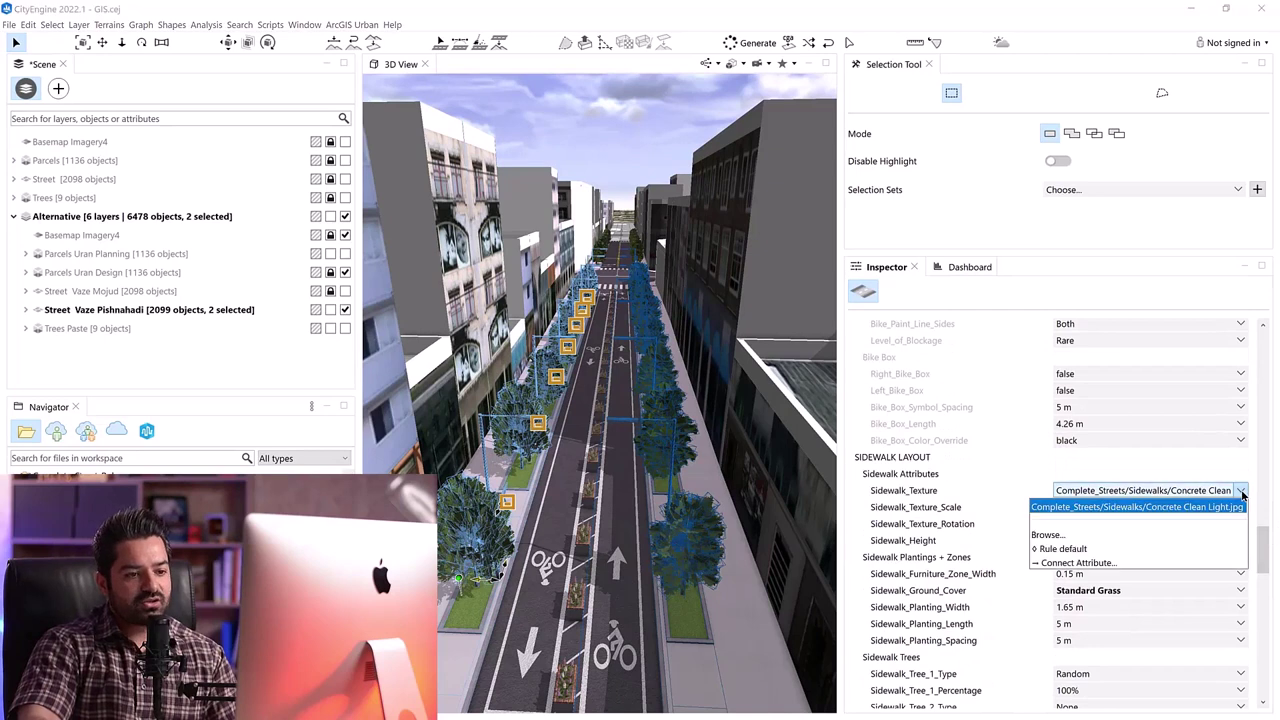
{"action": "left_click", "coordinate": [1045, 534]}
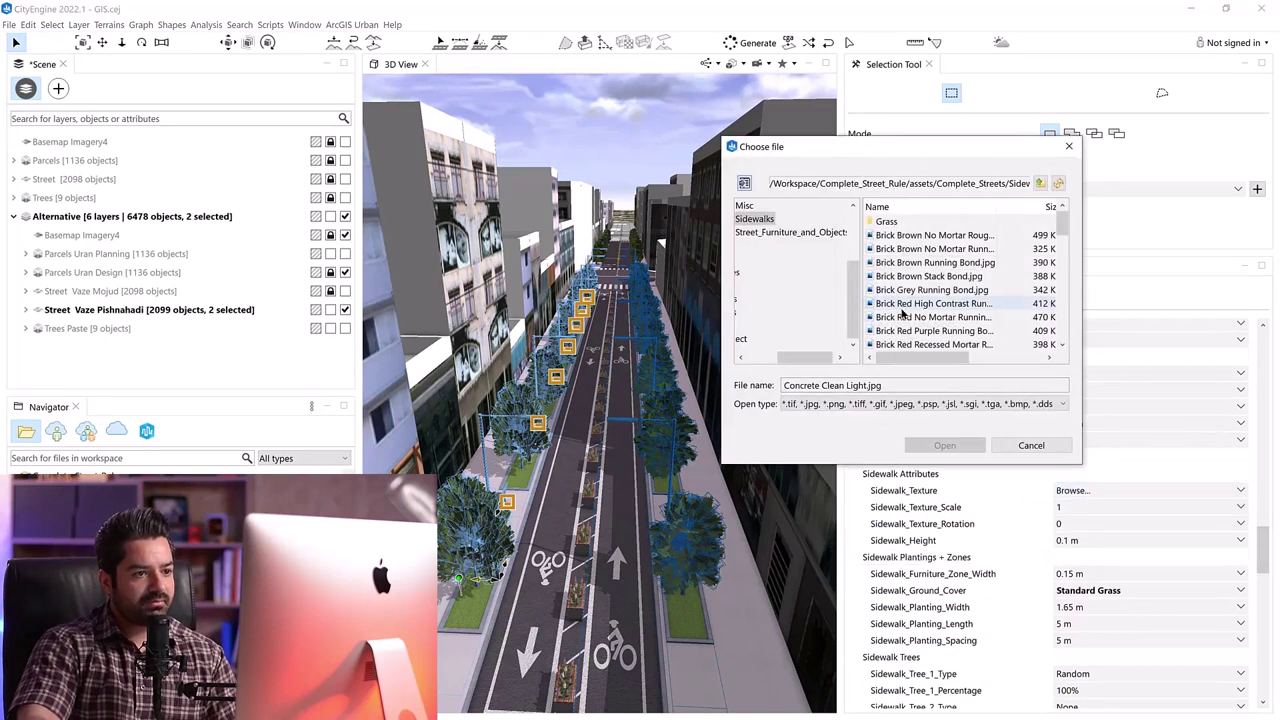
{"action": "scroll", "coordinate": [915, 324], "scroll_direction": "down", "scroll_amount": 8}
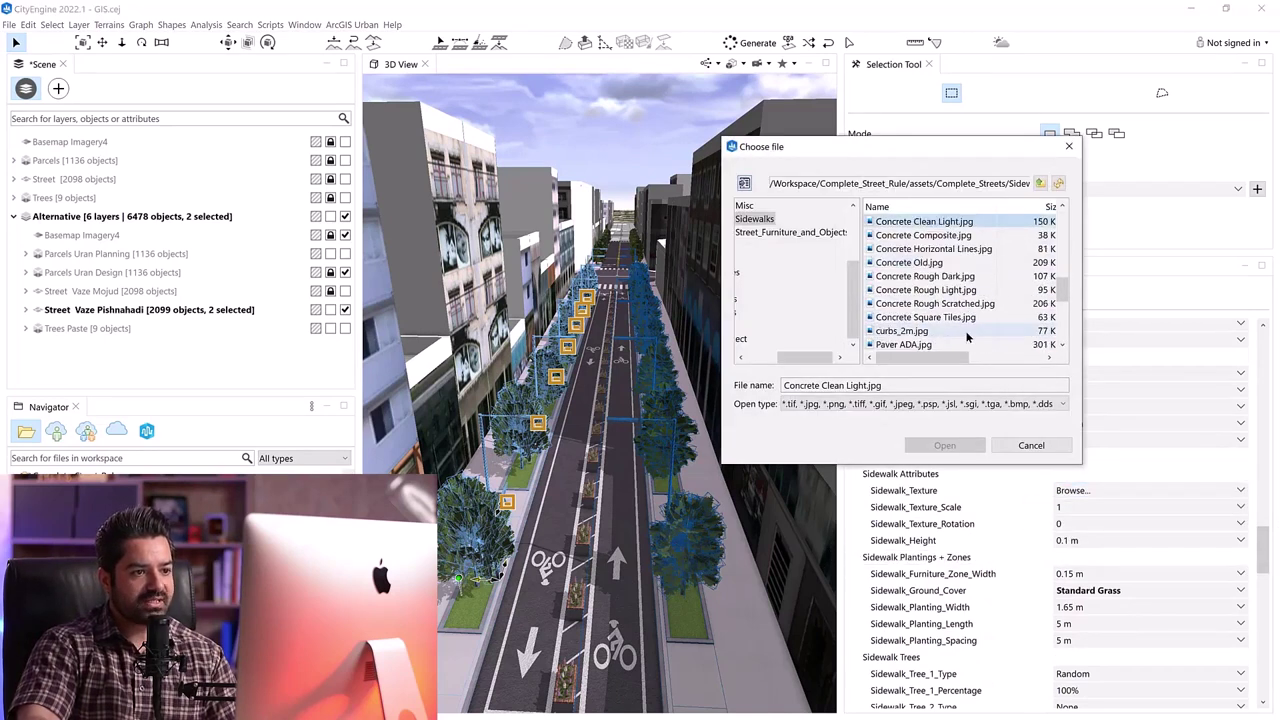
{"action": "scroll", "coordinate": [930, 322], "scroll_direction": "down", "scroll_amount": 5}
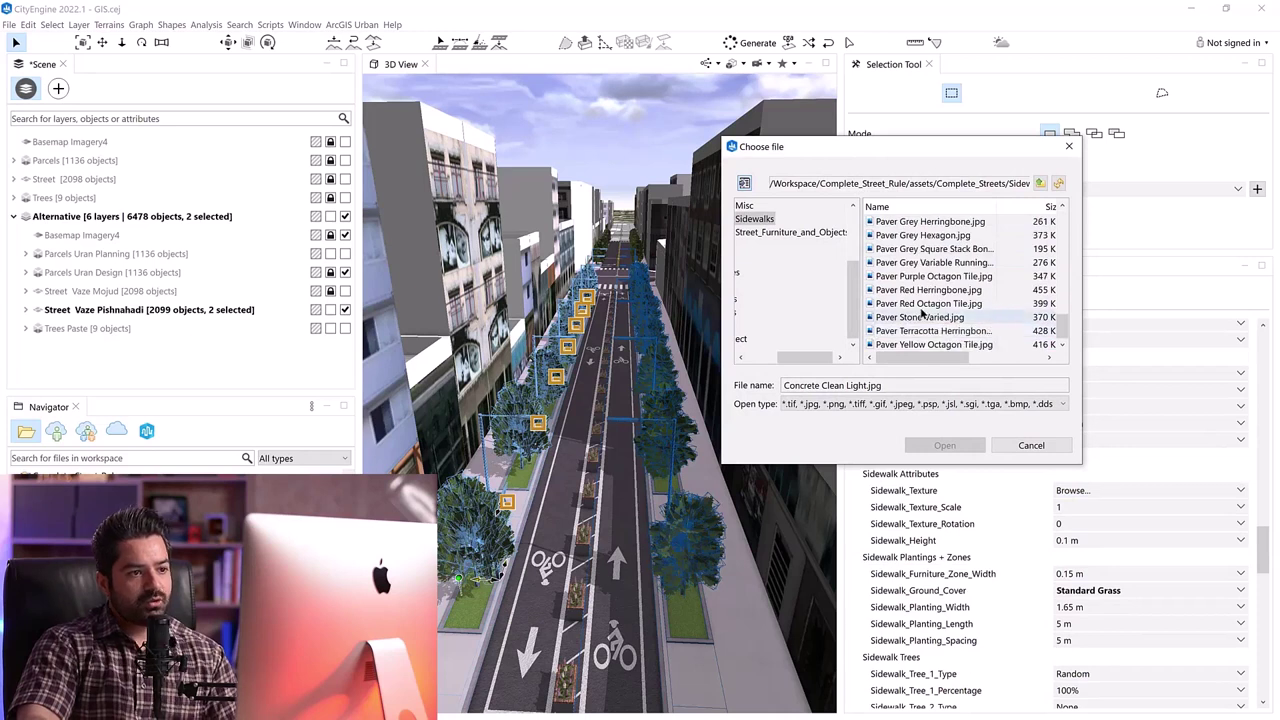
{"action": "double_click", "coordinate": [921, 291]}
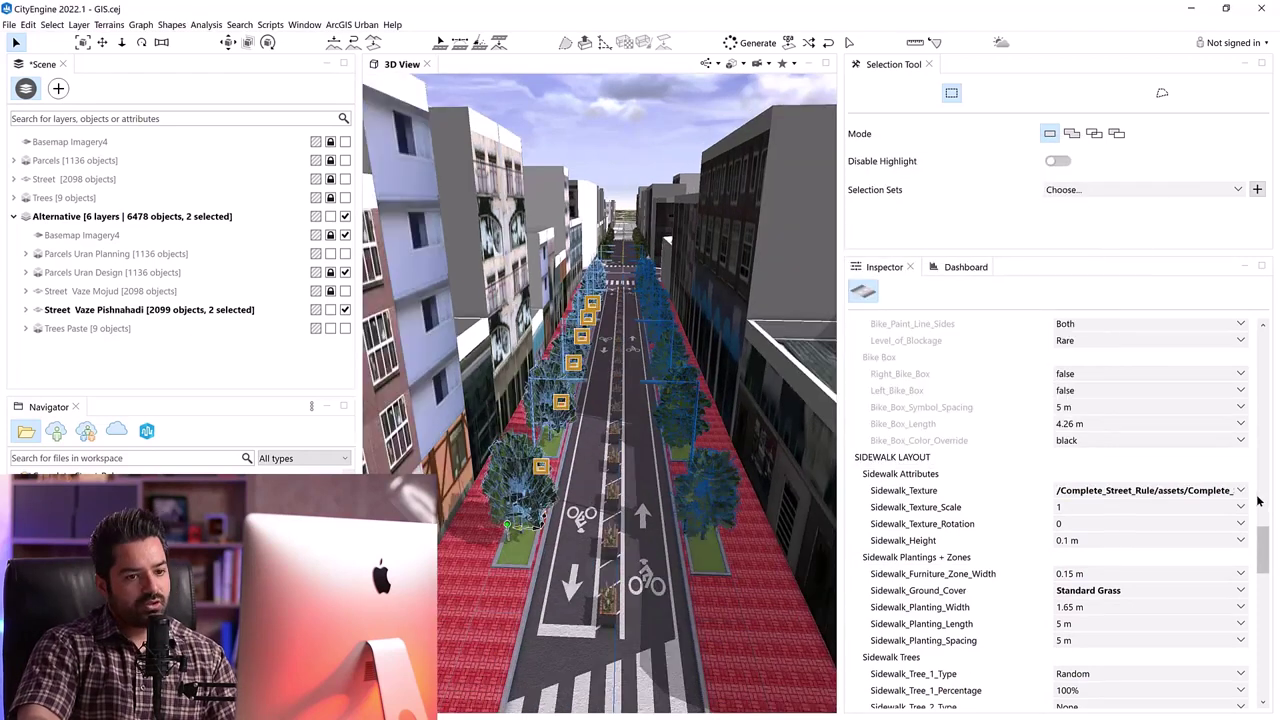
Change the Sidewalk_Texture of both sidewalks to Paver Terracotta Herringbone.jpg and save the scene.
{"action": "left_click", "coordinate": [1241, 491]}
{"action": "left_click", "coordinate": [1190, 508]}
{"action": "scroll", "coordinate": [921, 312], "scroll_direction": "down", "scroll_amount": 14}
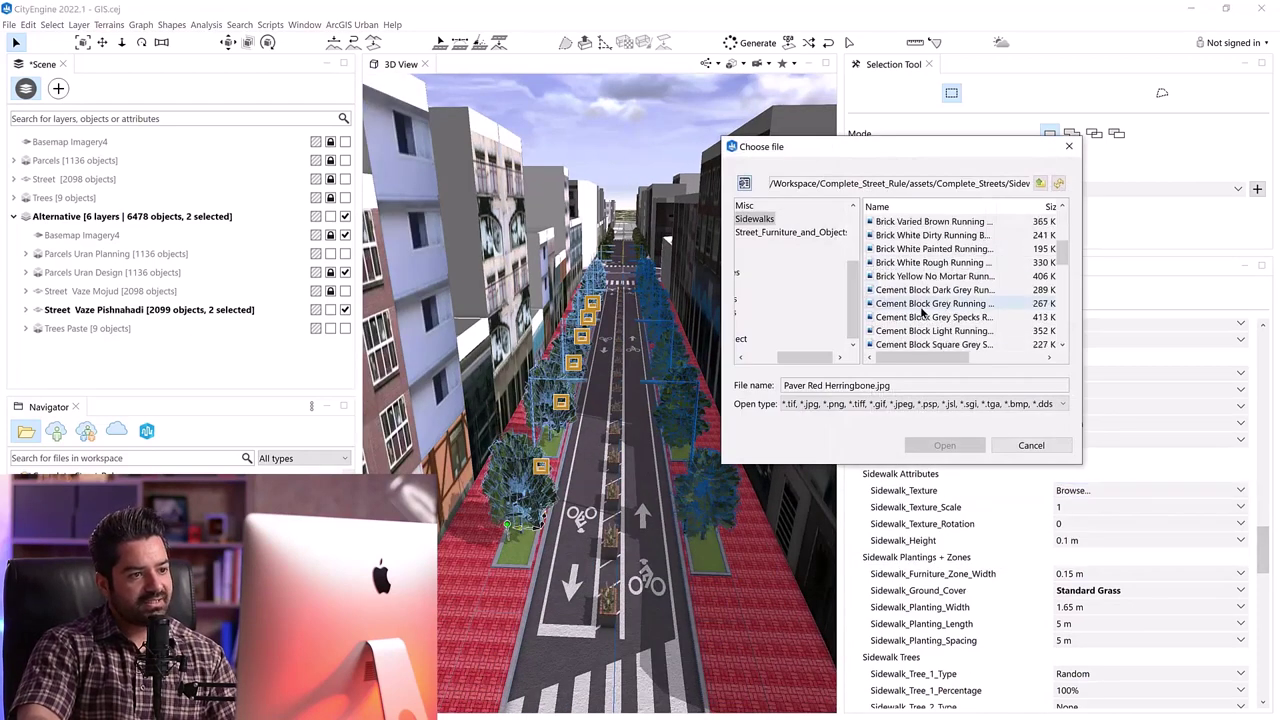
{"action": "scroll", "coordinate": [918, 323], "scroll_direction": "down", "scroll_amount": 2}
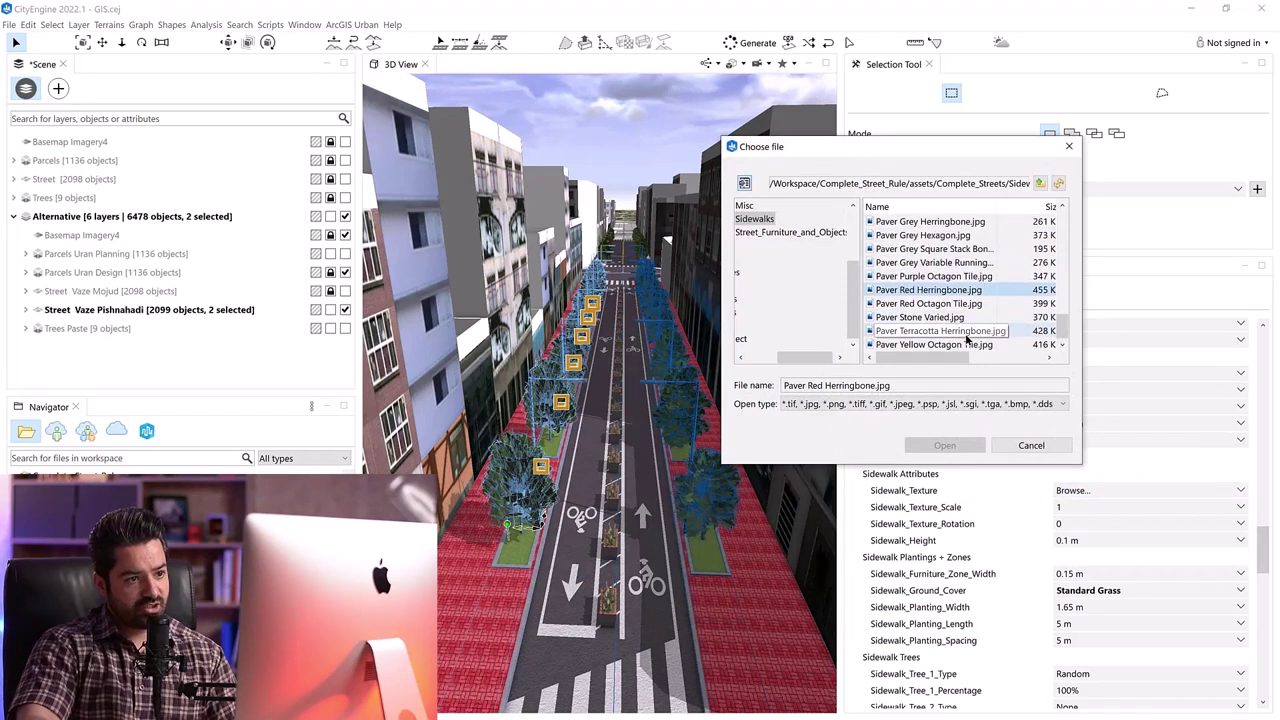
{"action": "double_click", "coordinate": [965, 331]}
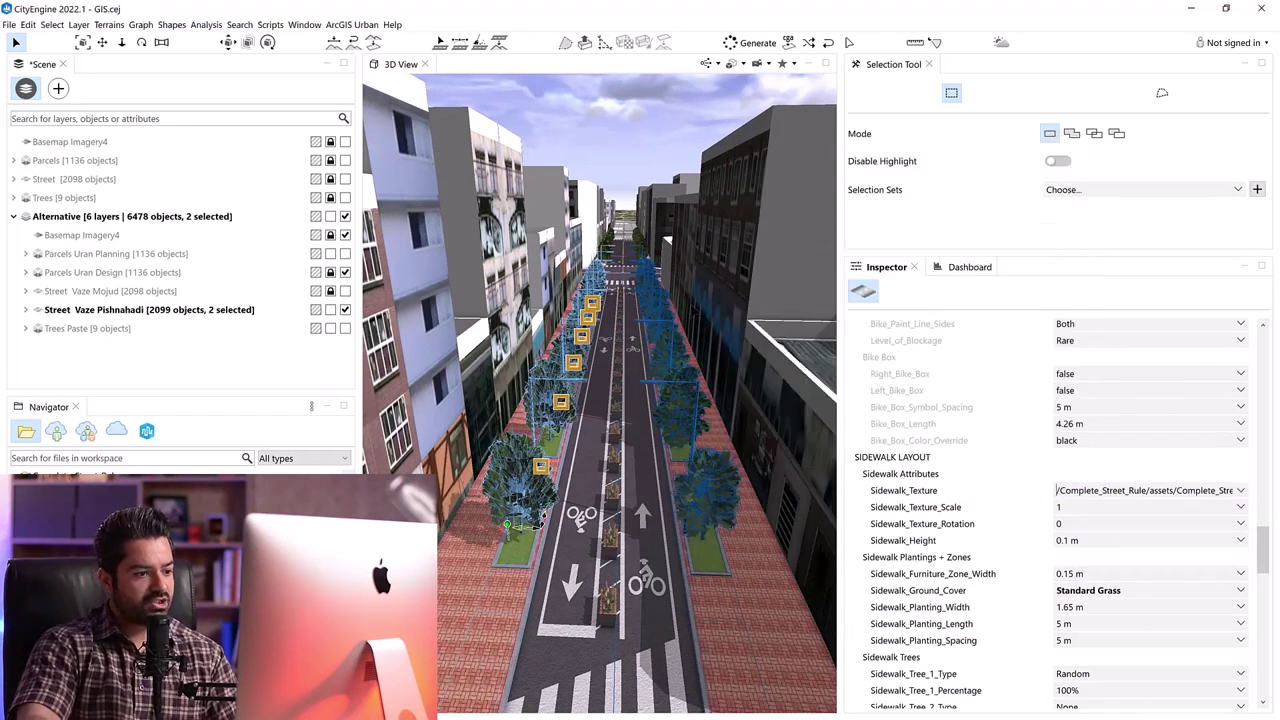
{"action": "key", "text": "ctrl+s"}
Set People_Percentage to 95% for both selected sidewalks of the bike street.
{"action": "scroll", "coordinate": [648, 396], "scroll_direction": "up", "scroll_amount": 2}
{"action": "left_click_drag", "start_coordinate": [1267, 563], "coordinate": [1267, 588]}
{"action": "scroll", "coordinate": [1265, 588], "scroll_direction": "down", "scroll_amount": 6}
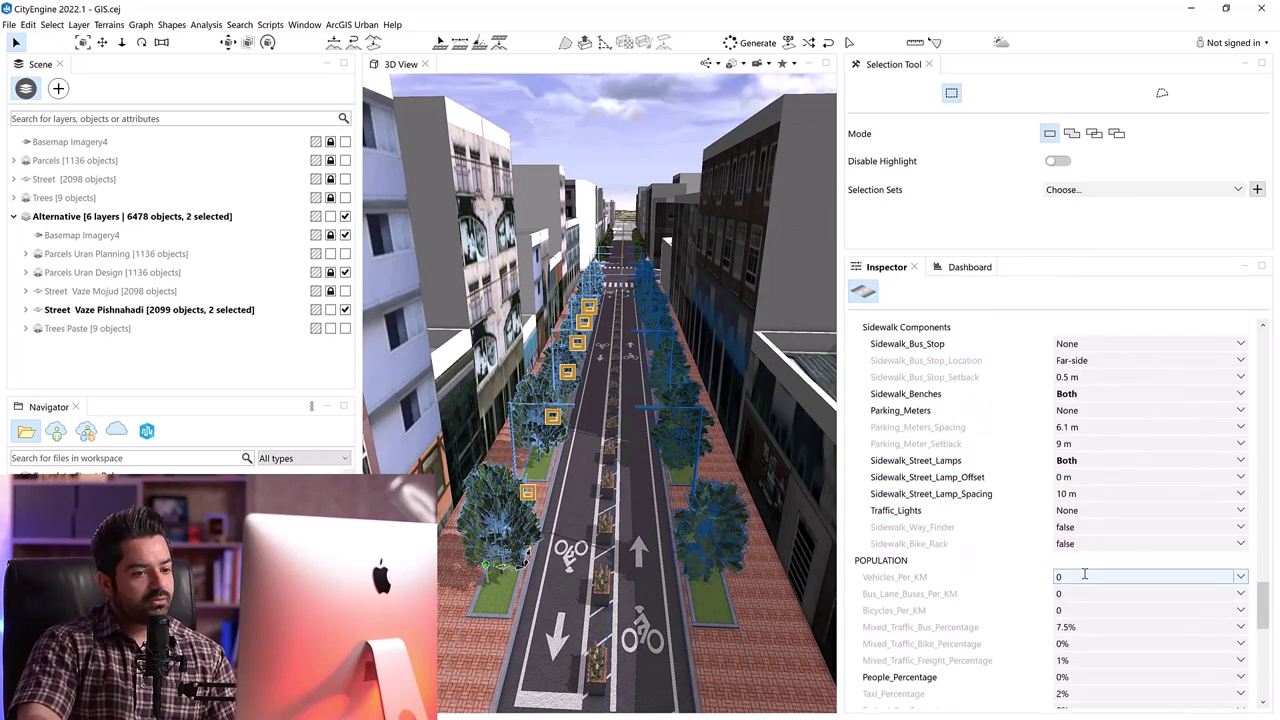
{"action": "left_click", "coordinate": [1117, 679]}
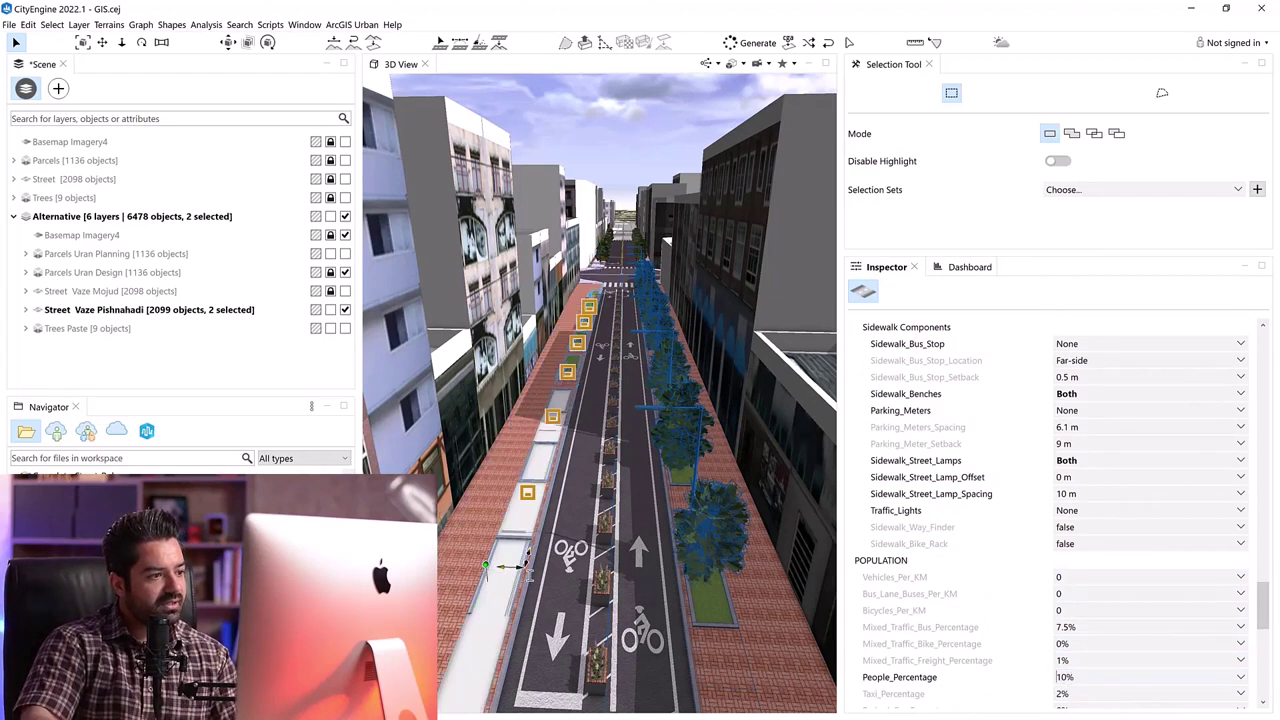
{"action": "left_click_drag", "start_coordinate": [1066, 690], "coordinate": [1140, 692]}
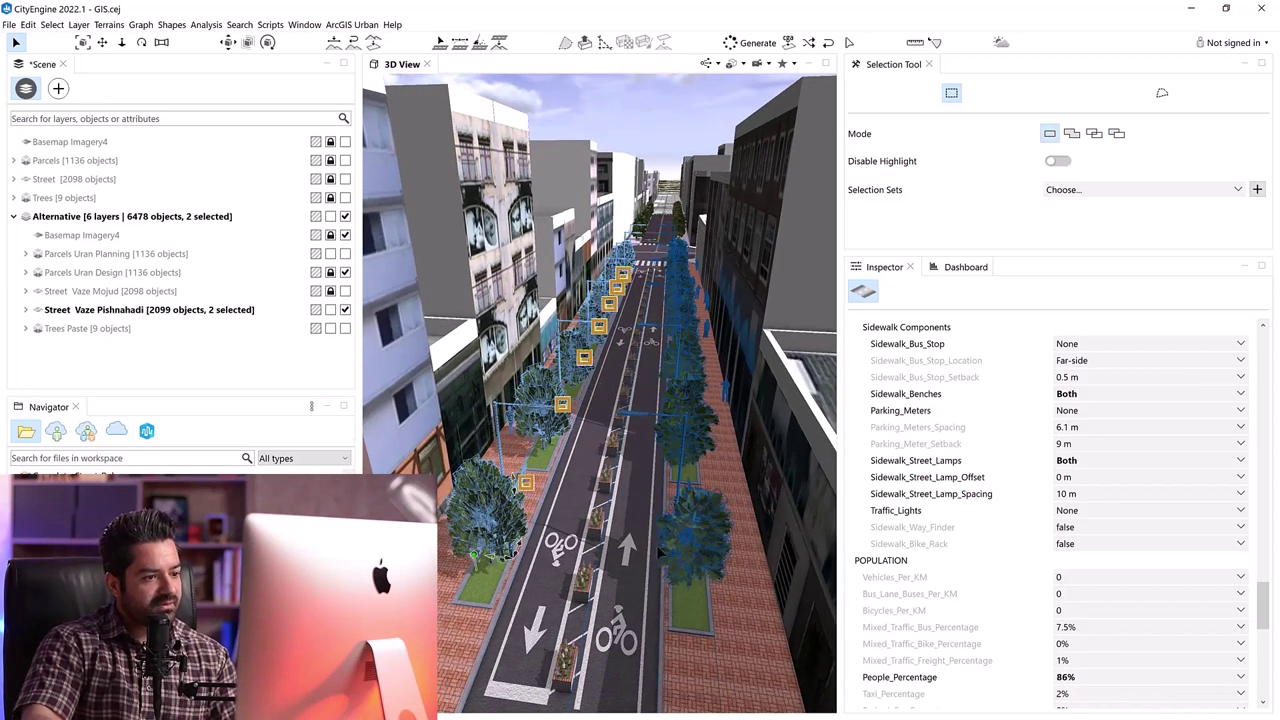
{"action": "left_click", "coordinate": [1177, 675]}
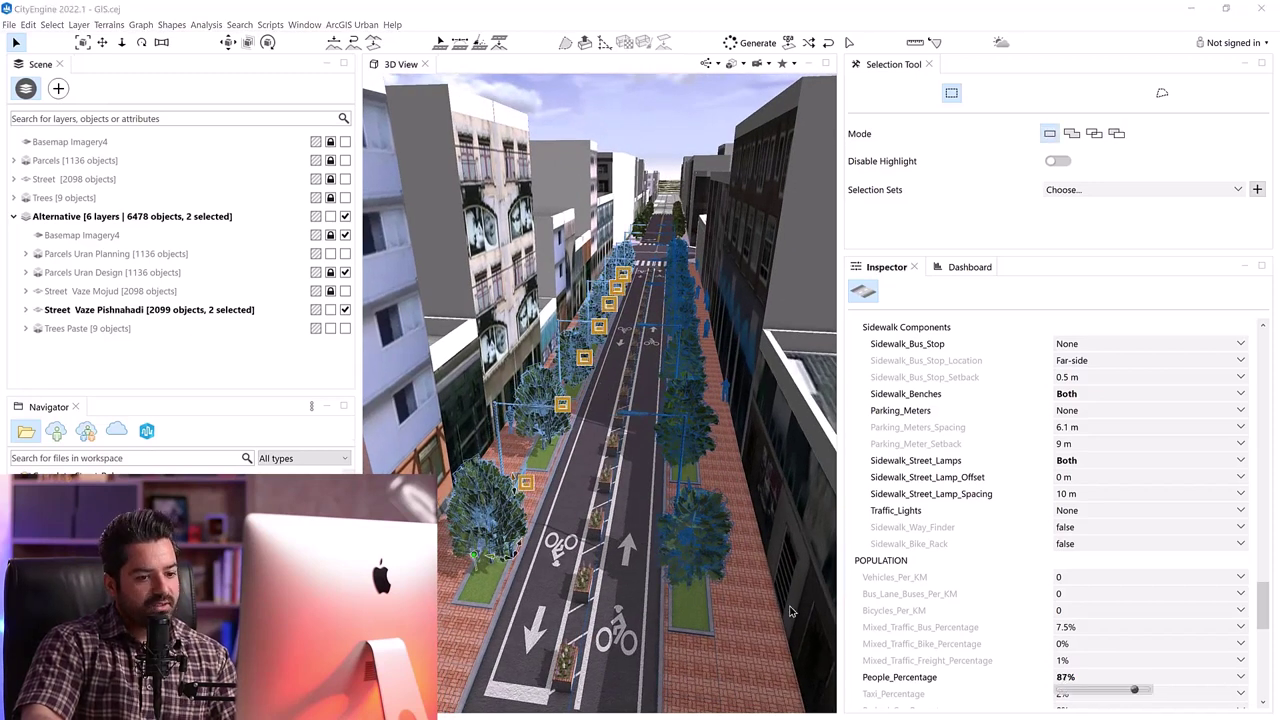
{"action": "left_click", "coordinate": [1017, 677]}
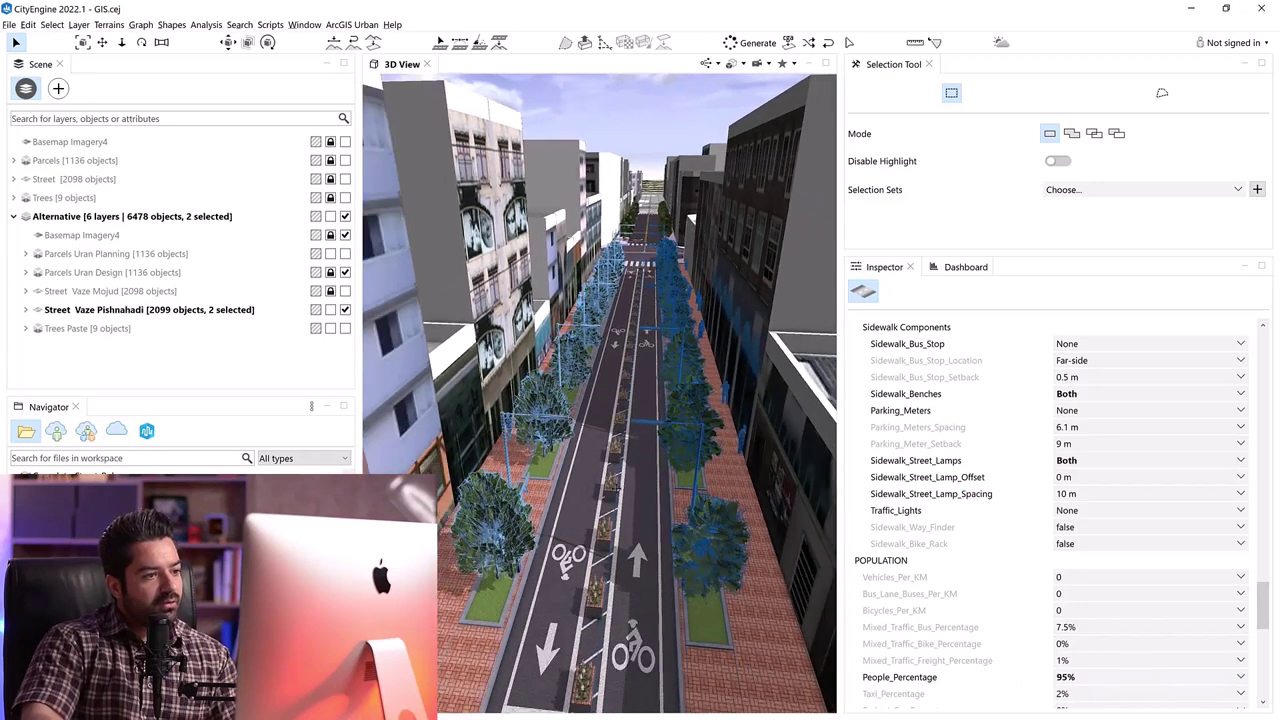
Select the roadway with the bike lanes between the sidewalks and set its Bicycles_Per_KM to 70.
{"action": "mouse_move", "coordinate": [1267, 617]}
{"action": "left_mouse_down"}
{"action": "mouse_move", "coordinate": [1268, 646]}
{"action": "mouse_move", "coordinate": [1265, 630]}
{"action": "left_mouse_up"}
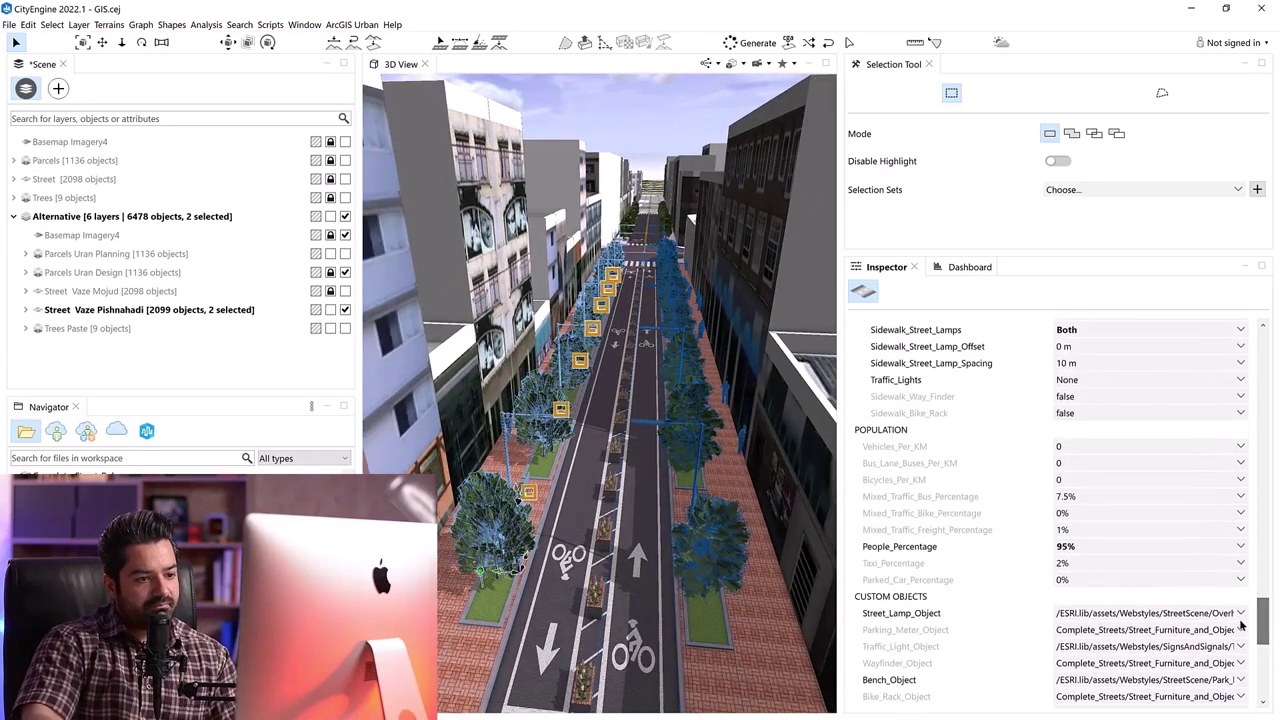
{"action": "left_click", "coordinate": [603, 582]}
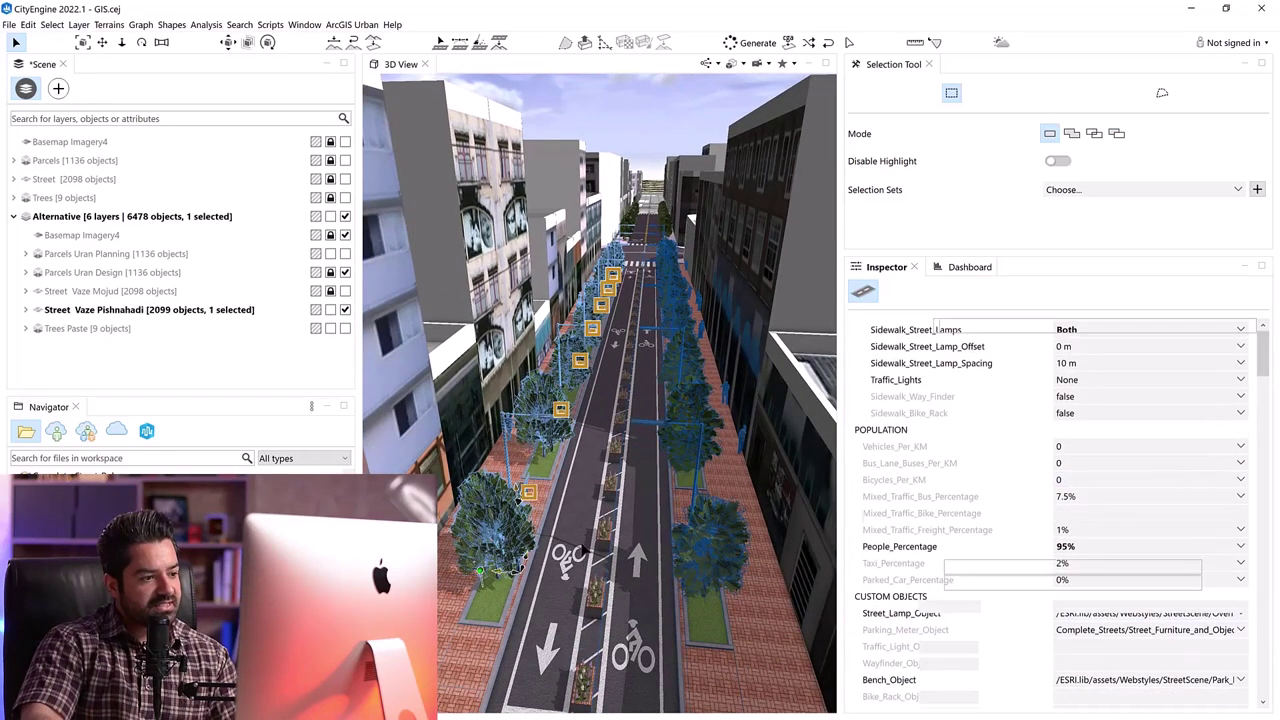
{"action": "left_click_drag", "start_coordinate": [1264, 352], "coordinate": [1266, 622]}
{"action": "scroll", "coordinate": [1245, 619], "scroll_direction": "down", "scroll_amount": 2}
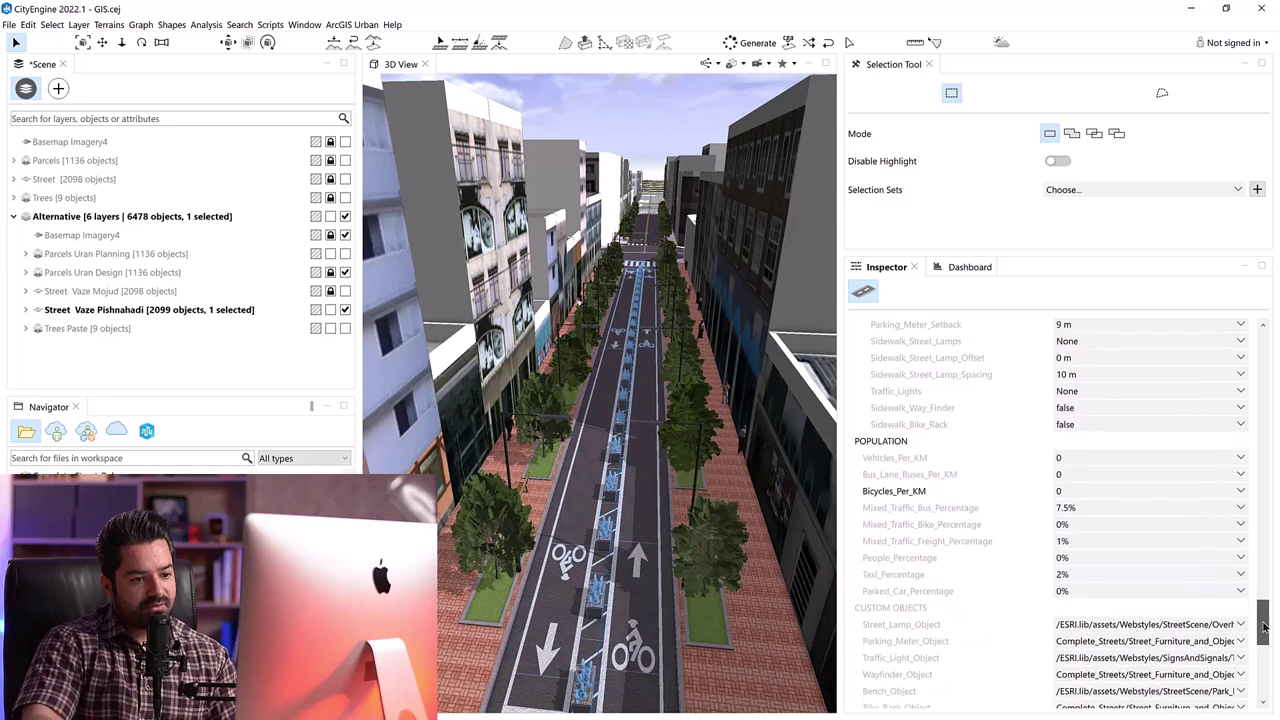
{"action": "left_click", "coordinate": [1082, 493]}
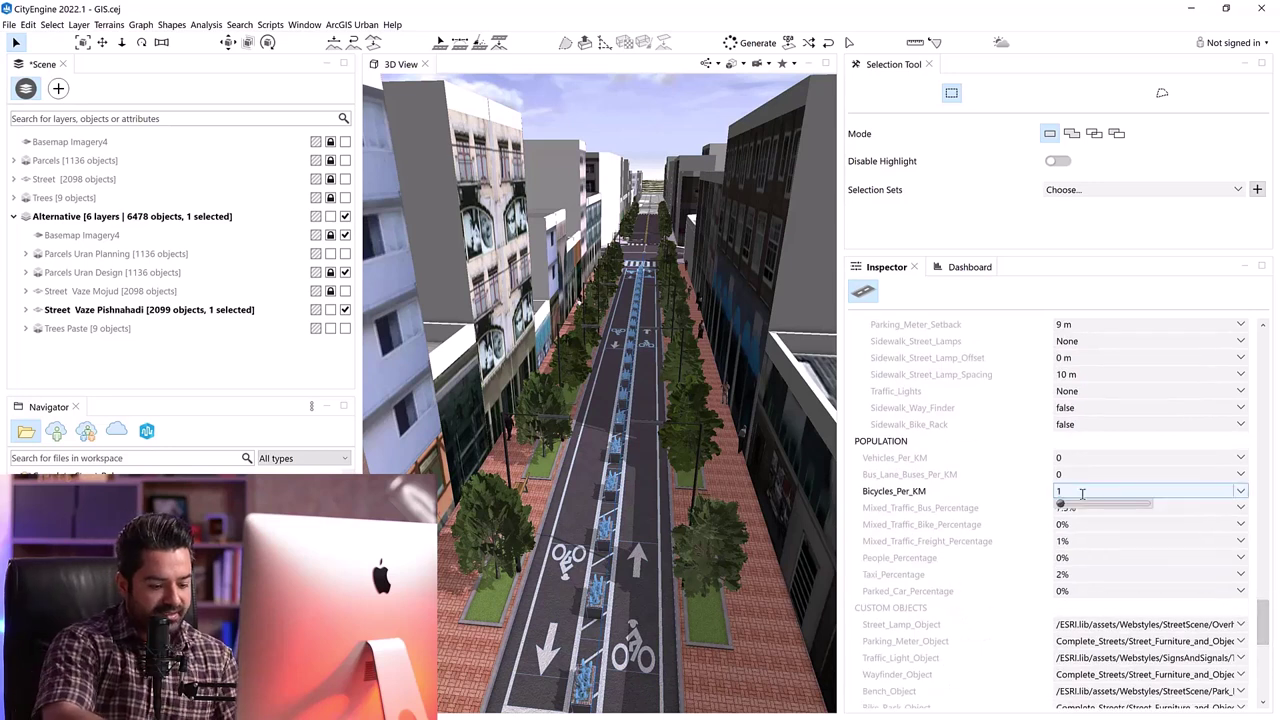
{"action": "type", "text": "70"}
{"action": "key", "text": "Return"}
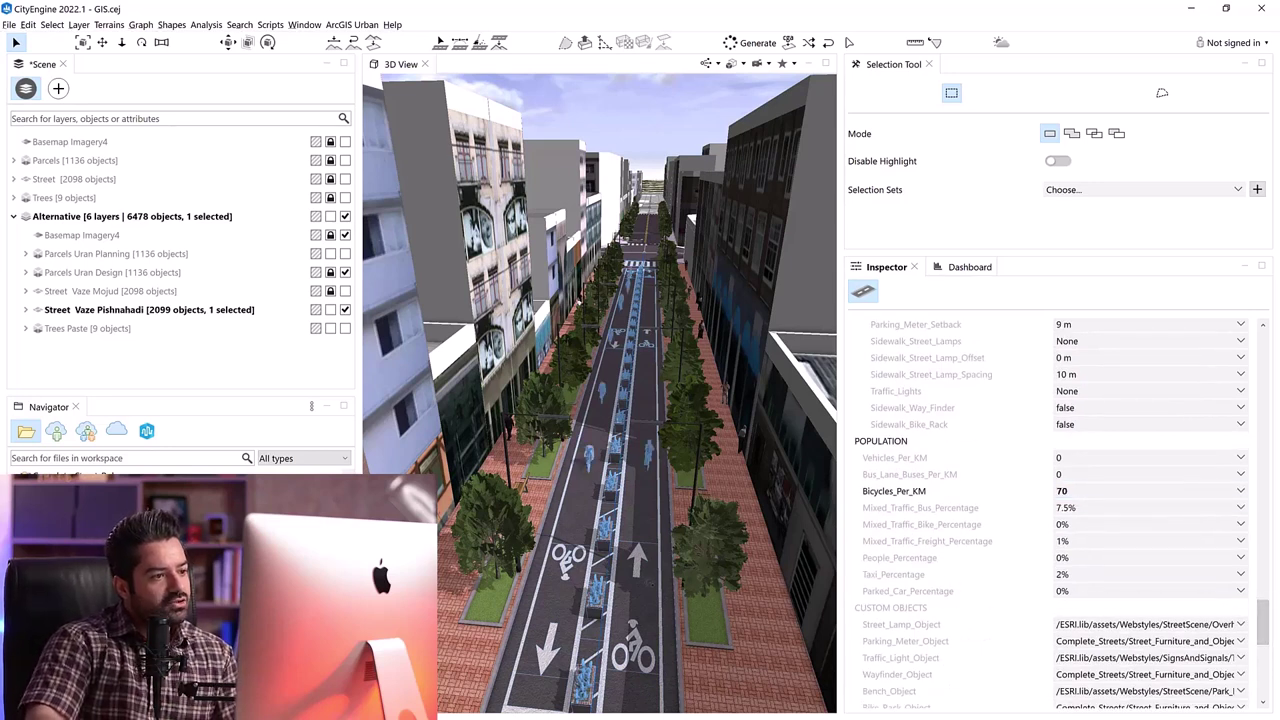
Save the scene and examine the populated bike street with its cyclists and pedestrians from above.
{"action": "scroll", "coordinate": [622, 540], "scroll_direction": "down", "scroll_amount": 2}
{"action": "left_click_drag", "start_coordinate": [599, 393], "coordinate": [613, 480], "text": "alt"}
{"action": "scroll", "coordinate": [613, 480], "scroll_direction": "up", "scroll_amount": 3}
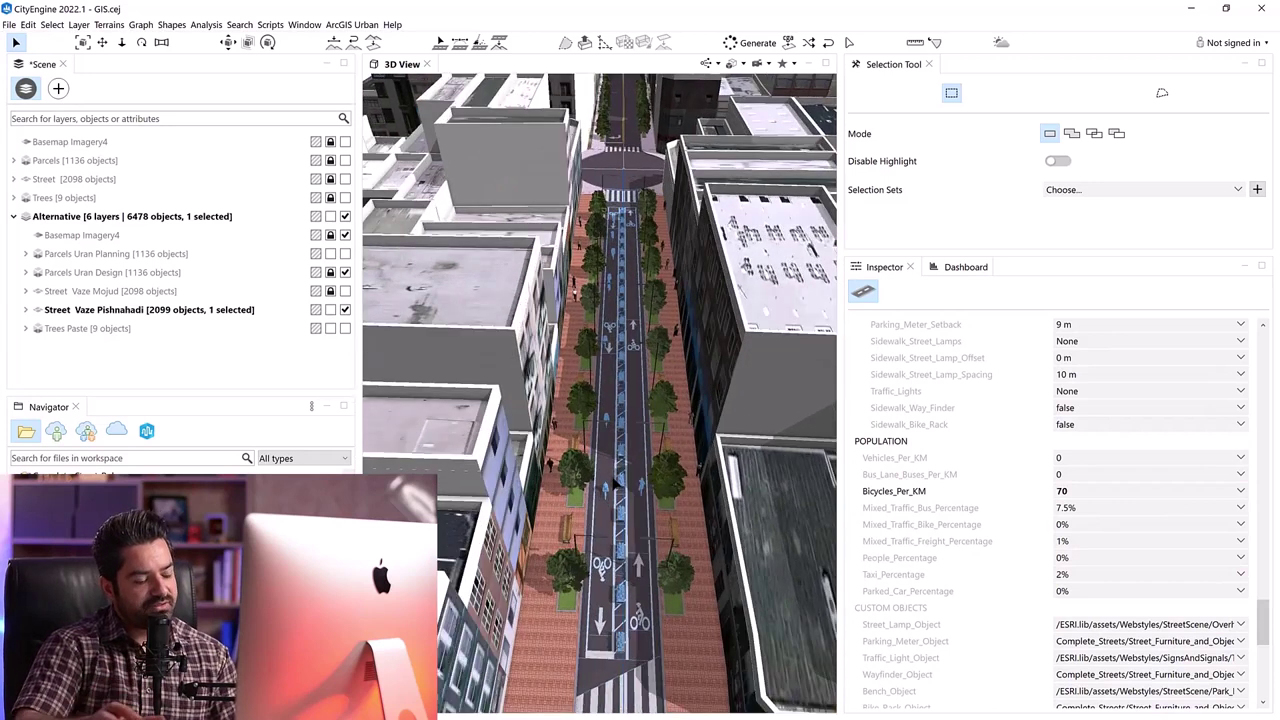
{"action": "left_click_drag", "start_coordinate": [597, 403], "coordinate": [609, 434], "text": "alt"}
{"action": "scroll", "coordinate": [609, 434], "scroll_direction": "up", "scroll_amount": 1}
{"action": "key", "text": "ctrl+s"}
{"action": "key", "text": "ctrl"}
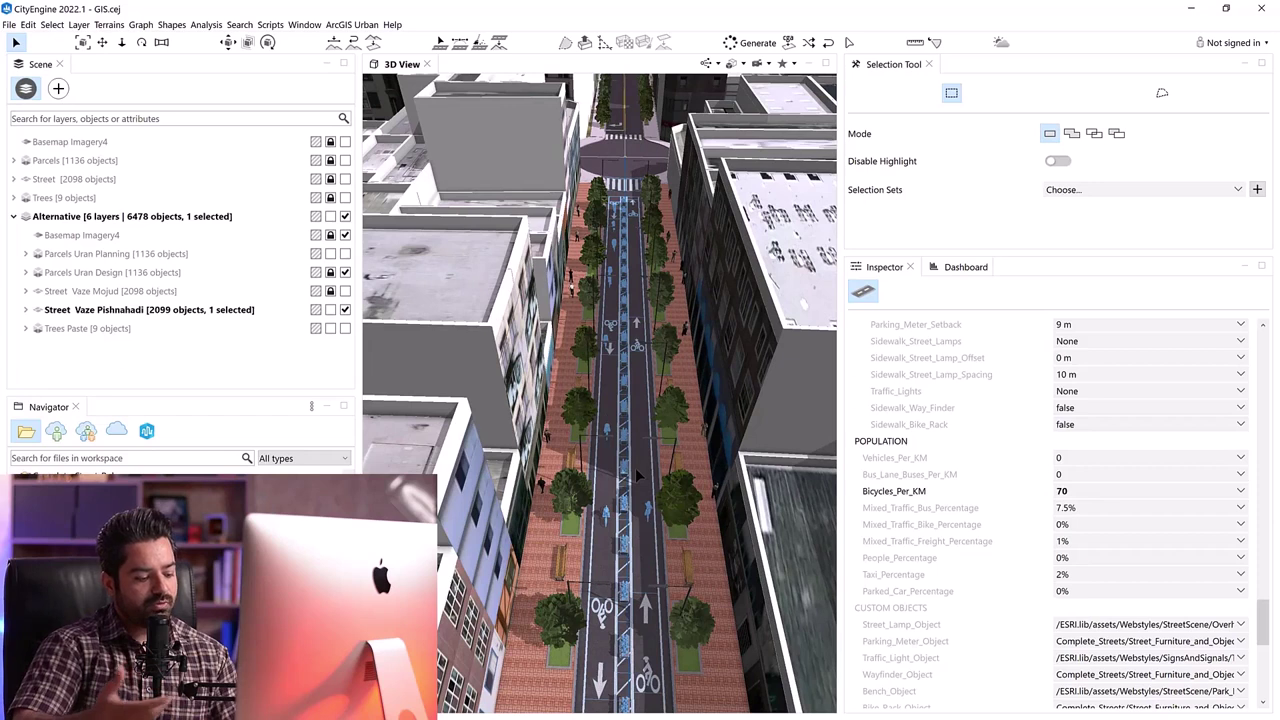
{"action": "left_click_drag", "start_coordinate": [609, 407], "coordinate": [619, 409], "text": "alt"}
{"action": "key", "text": "ctrl+s"}
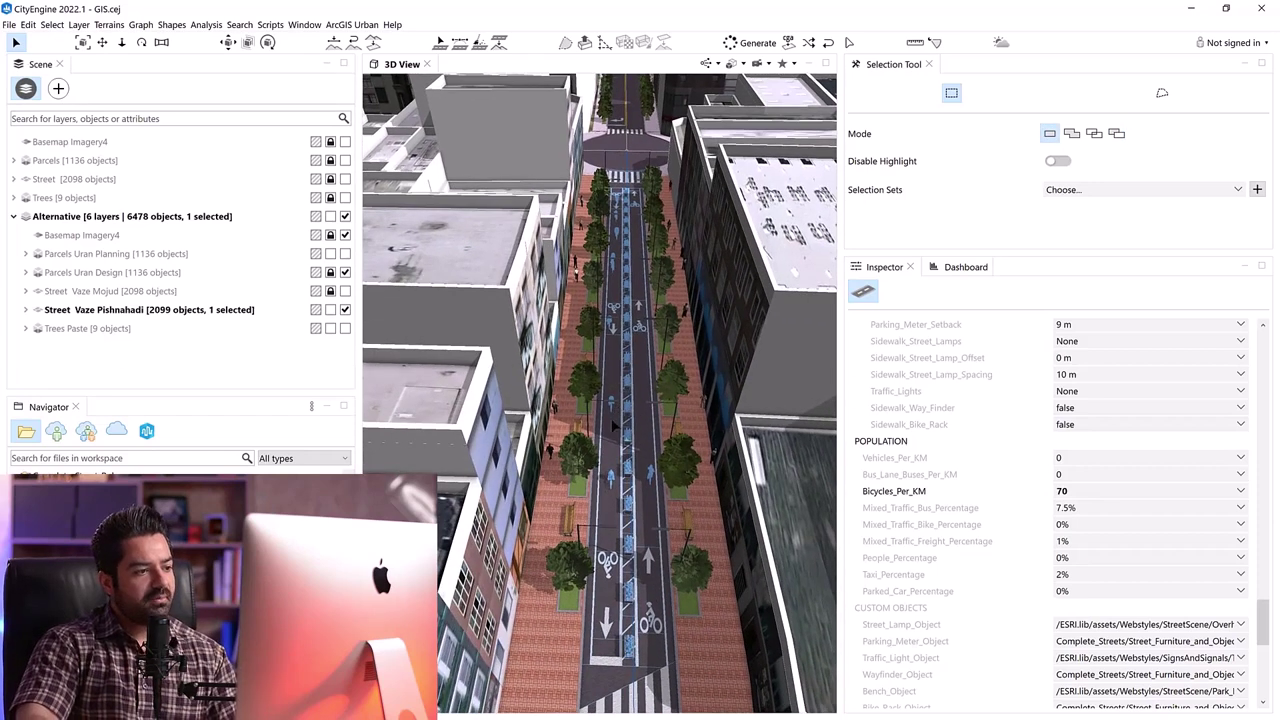
Select the ungenerated crossing shape just beyond the zebra crossing at the near end of the bike street.
{"action": "scroll", "coordinate": [614, 426], "scroll_direction": "down", "scroll_amount": 5}
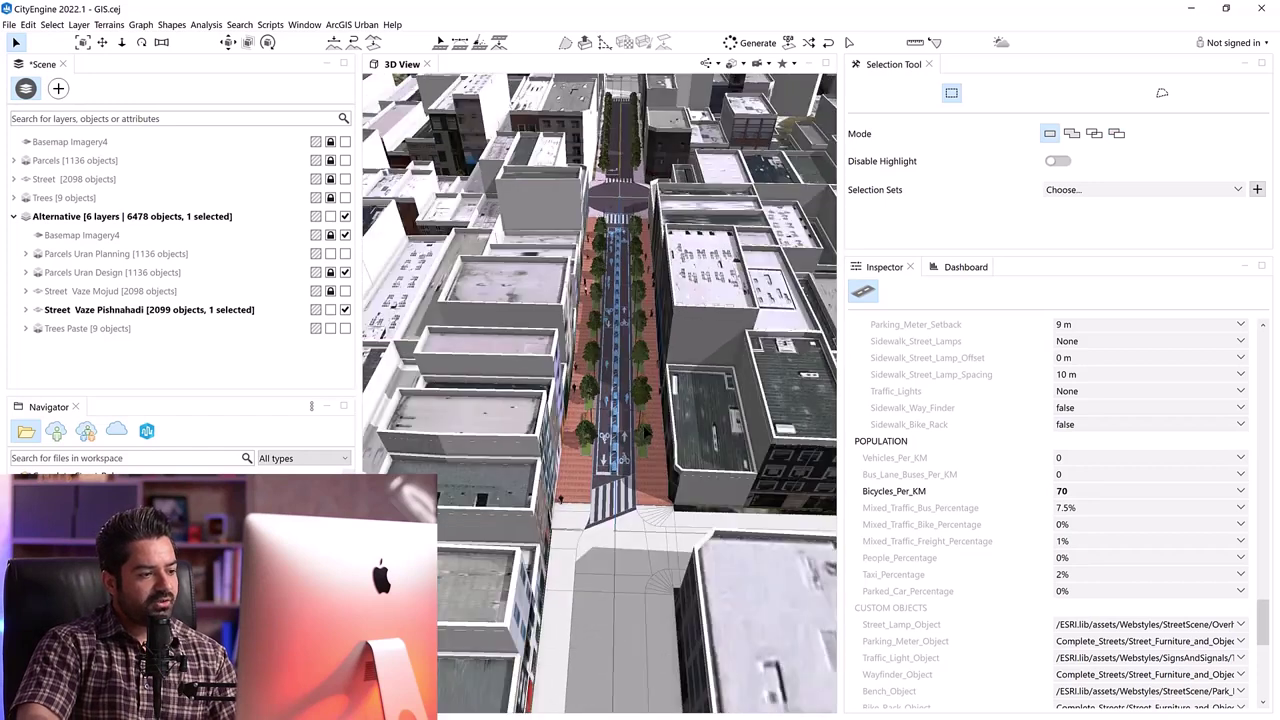
{"action": "scroll", "coordinate": [603, 437], "scroll_direction": "up", "scroll_amount": 5}
{"action": "scroll", "coordinate": [600, 485], "scroll_direction": "down", "scroll_amount": 3}
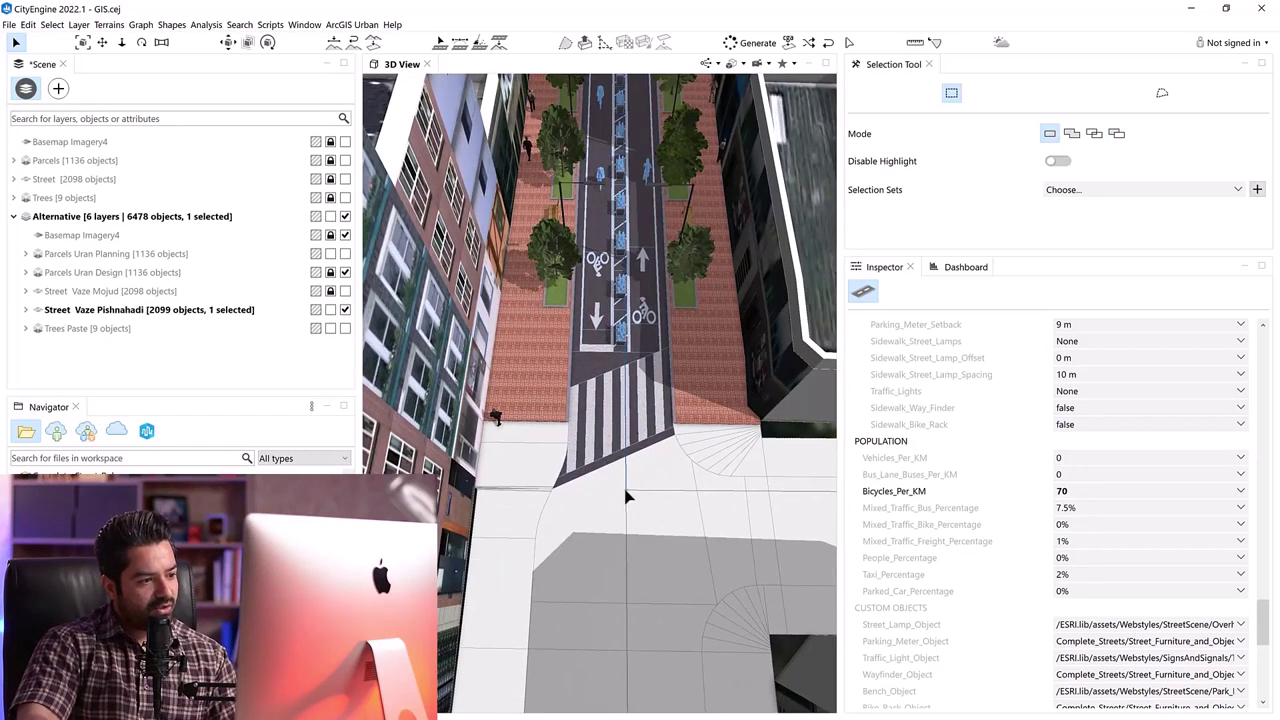
{"action": "left_click", "coordinate": [627, 497]}
{"action": "scroll", "coordinate": [615, 460], "scroll_direction": "down", "scroll_amount": 6}
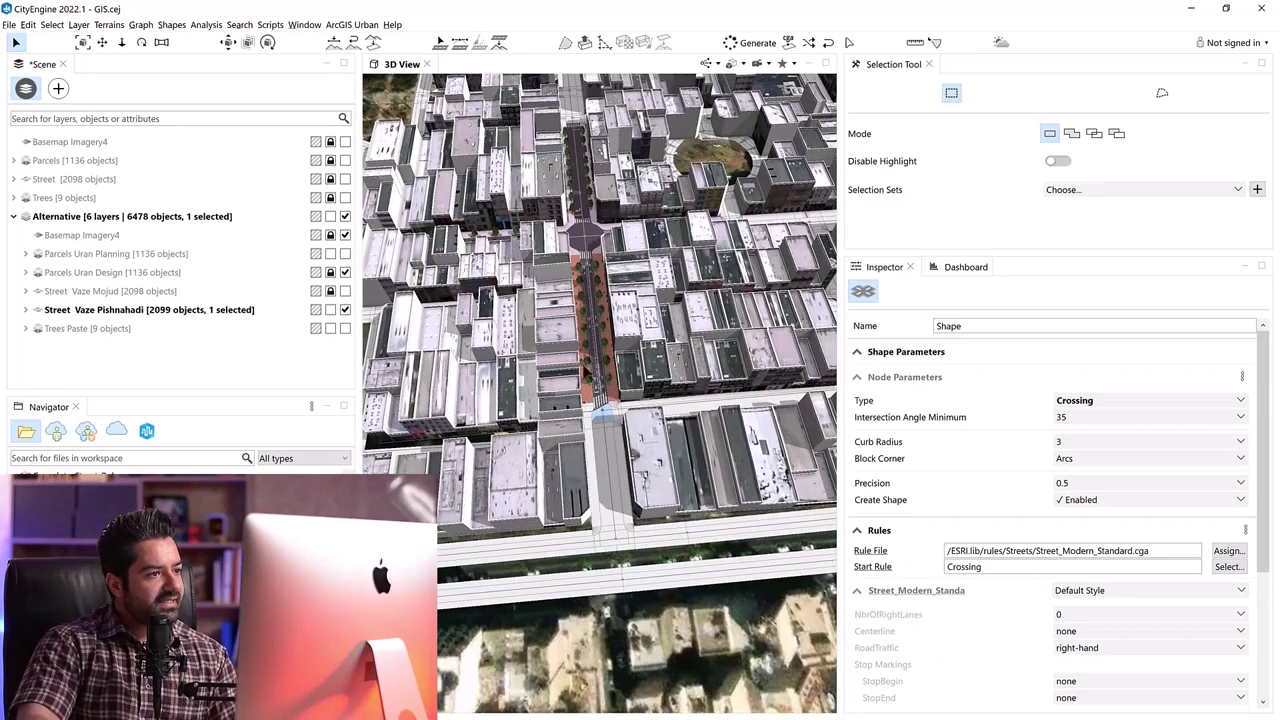
Select all shapes of the redesigned Complete Street segments that meet at the central circular crossing.
{"action": "scroll", "coordinate": [600, 405], "scroll_direction": "up", "scroll_amount": 2}
{"action": "scroll", "coordinate": [615, 440], "scroll_direction": "up", "scroll_amount": 3}
{"action": "middle_click_drag", "start_coordinate": [594, 354], "coordinate": [616, 382]}
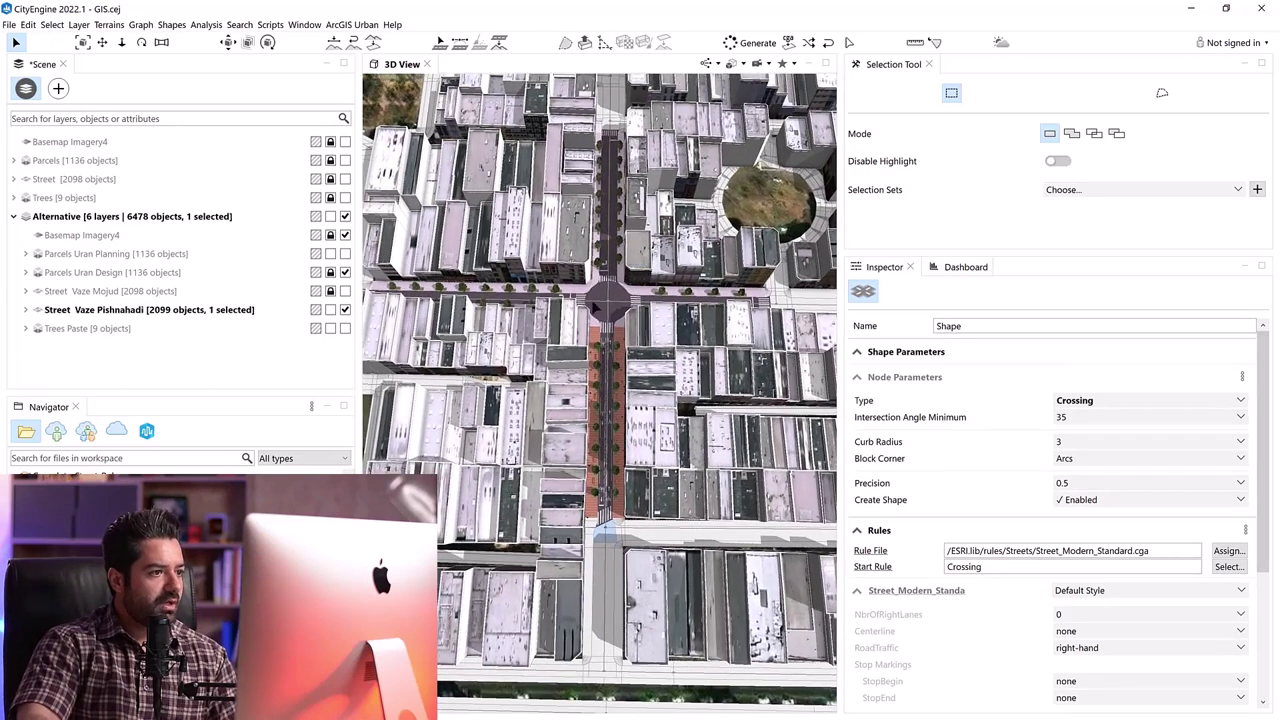
{"action": "left_click_drag", "start_coordinate": [658, 232], "coordinate": [549, 348]}
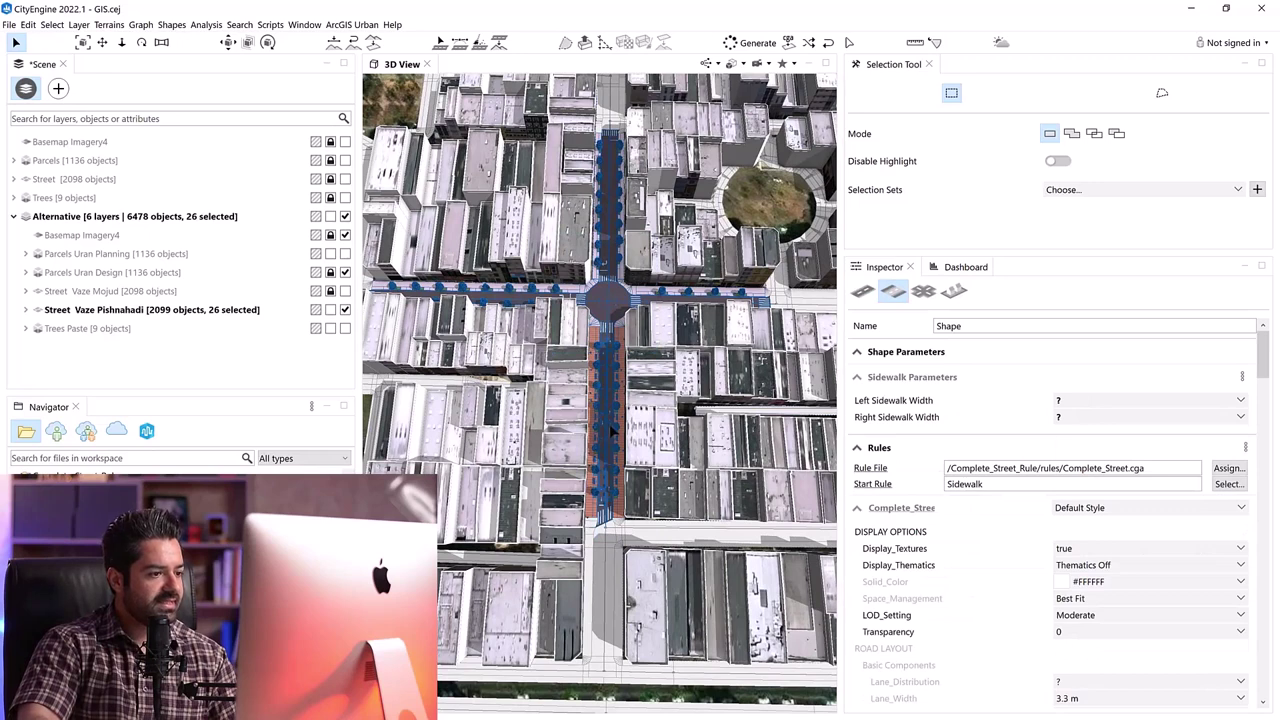
{"action": "left_click_drag", "start_coordinate": [612, 429], "coordinate": [828, 383], "text": "alt"}
{"action": "scroll", "coordinate": [612, 429], "scroll_direction": "down", "scroll_amount": 2}
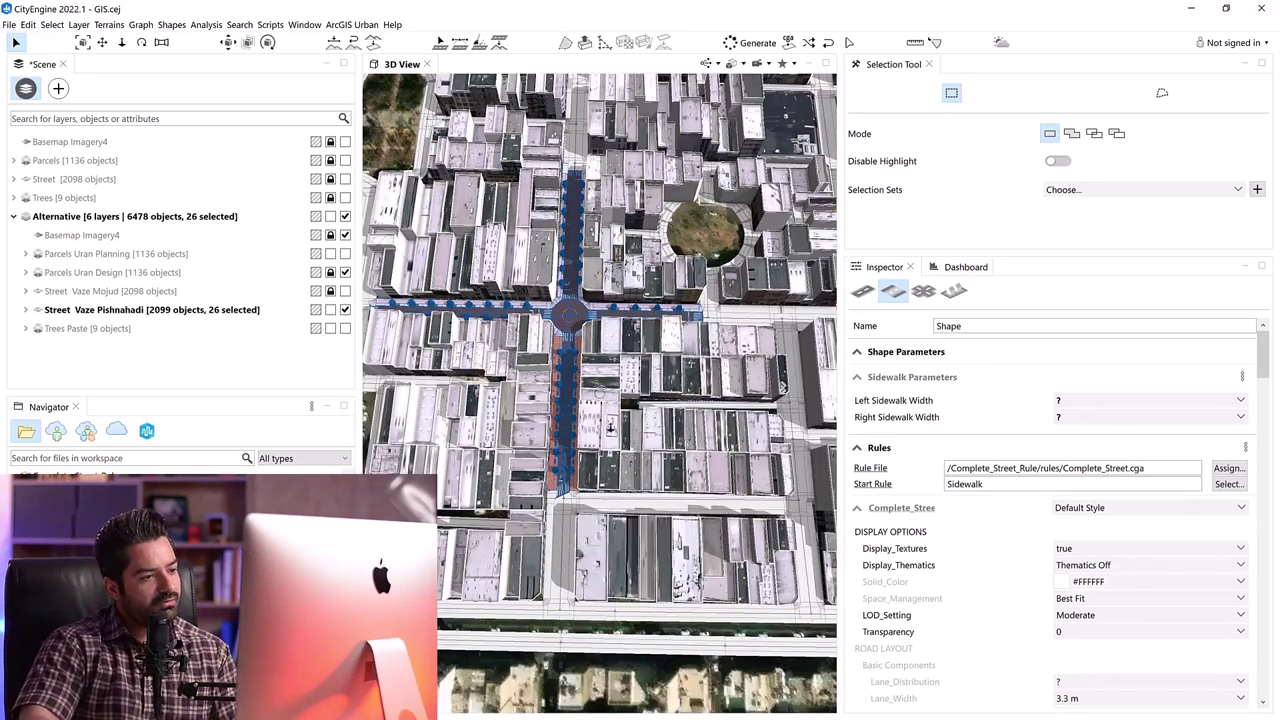
{"action": "scroll", "coordinate": [579, 433], "scroll_direction": "down", "scroll_amount": 4}
{"action": "middle_click_drag", "start_coordinate": [579, 438], "coordinate": [637, 472], "text": "alt"}
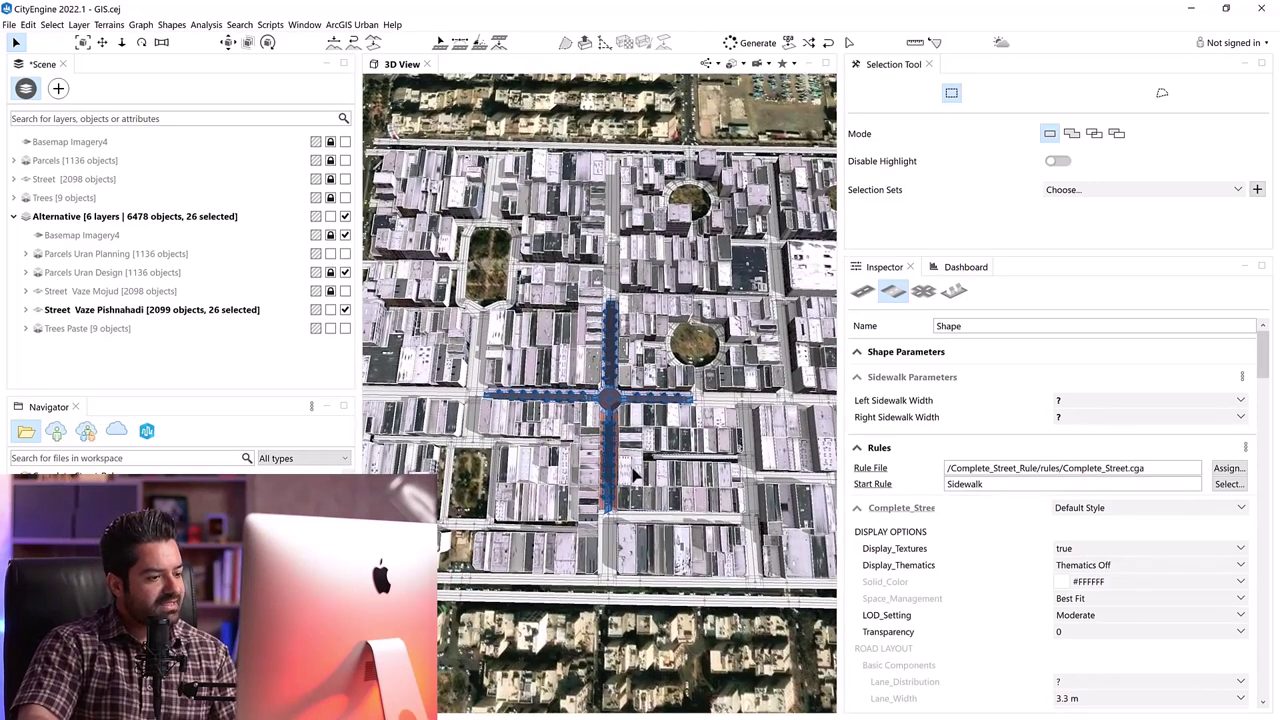
Save the scene and review the redesigned streets within the whole district from above.
{"action": "key", "text": "ctrl+s"}
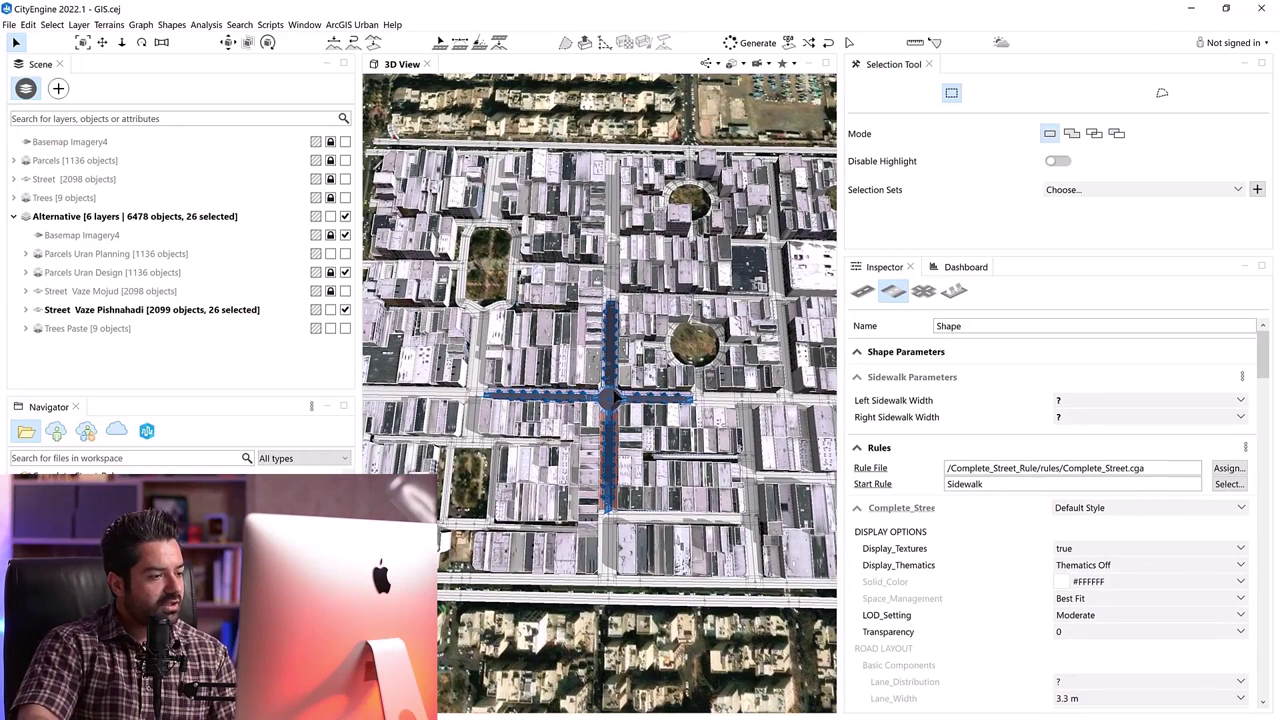
{"action": "middle_click_drag", "start_coordinate": [614, 446], "coordinate": [622, 433], "text": "alt"}
{"action": "key", "text": "ctrl+s"}
{"action": "scroll", "coordinate": [600, 401], "scroll_direction": "up", "scroll_amount": 4}
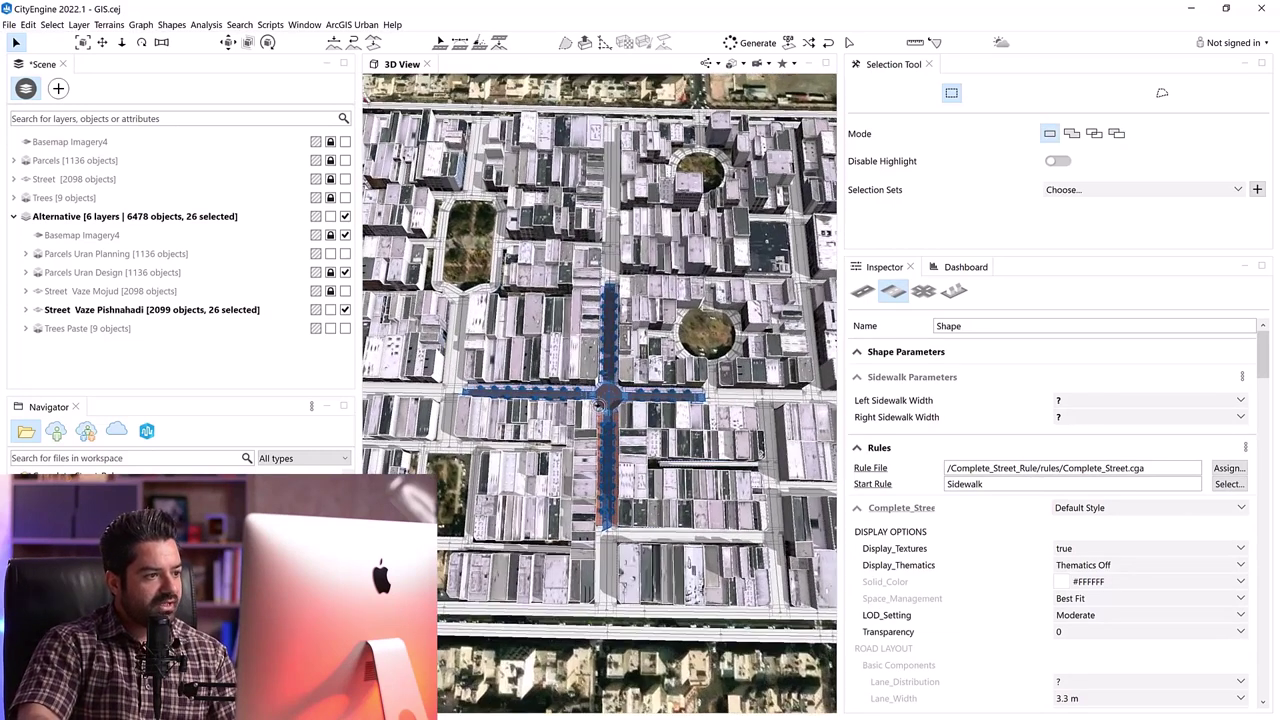
{"action": "scroll", "coordinate": [600, 400], "scroll_direction": "up", "scroll_amount": 3}
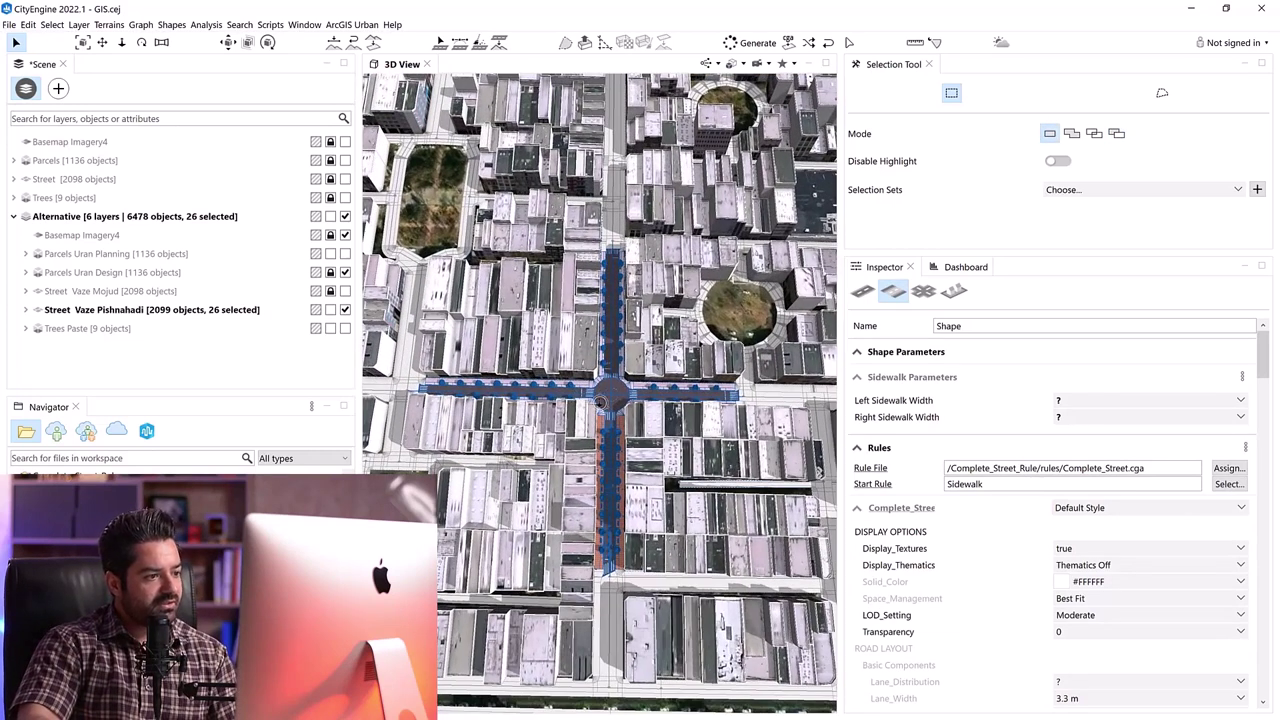
{"action": "scroll", "coordinate": [621, 482], "scroll_direction": "down", "scroll_amount": 4}
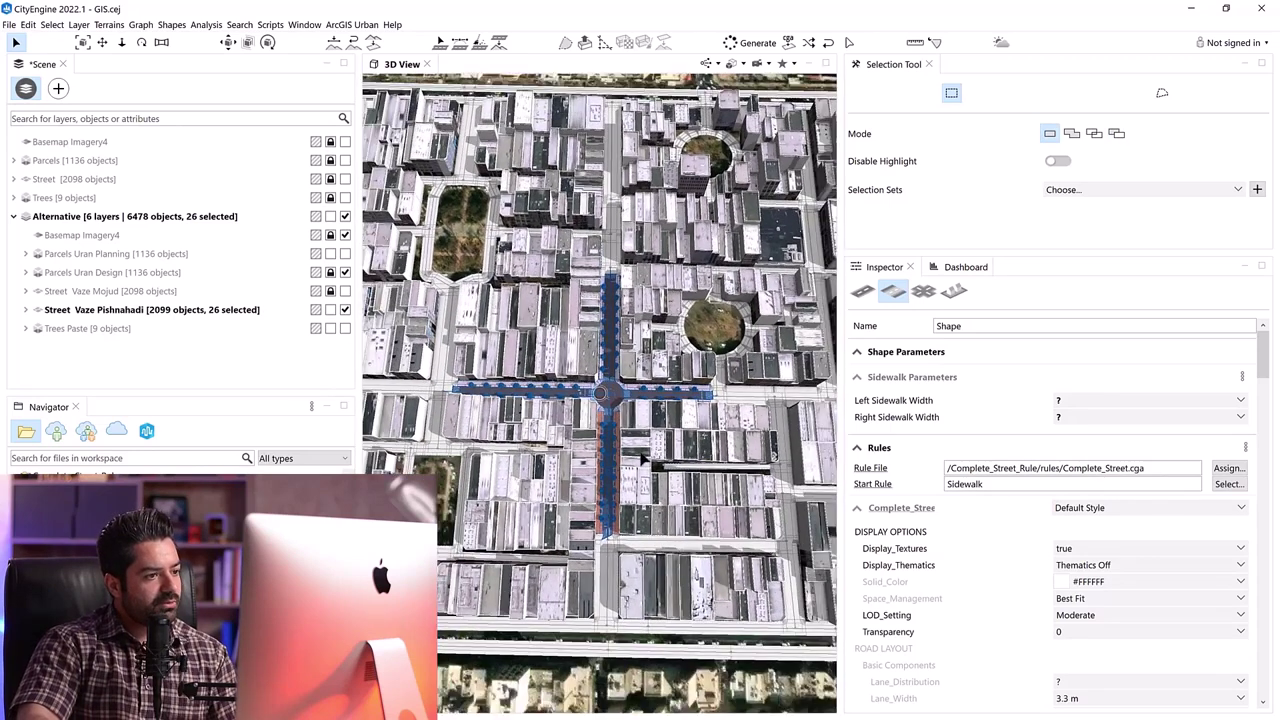
{"action": "scroll", "coordinate": [544, 434], "scroll_direction": "down", "scroll_amount": 2}
{"action": "scroll", "coordinate": [544, 434], "scroll_direction": "down", "scroll_amount": 3}
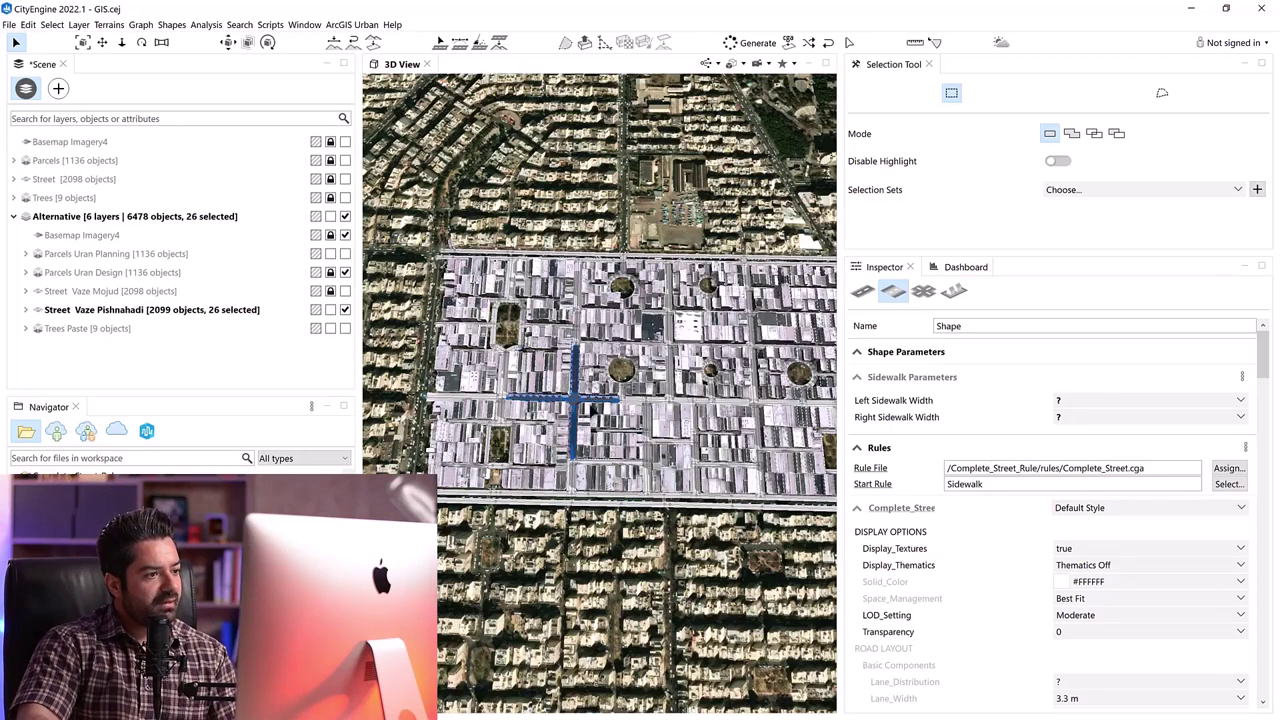
Apply the Street_Modern_Standard.cga rule to all shapes in the Street Vaze Pishnahadi layer except the redesigned streets around the central crossing.
{"action": "right_click", "coordinate": [200, 310]}
{"action": "left_click", "coordinate": [229, 312]}
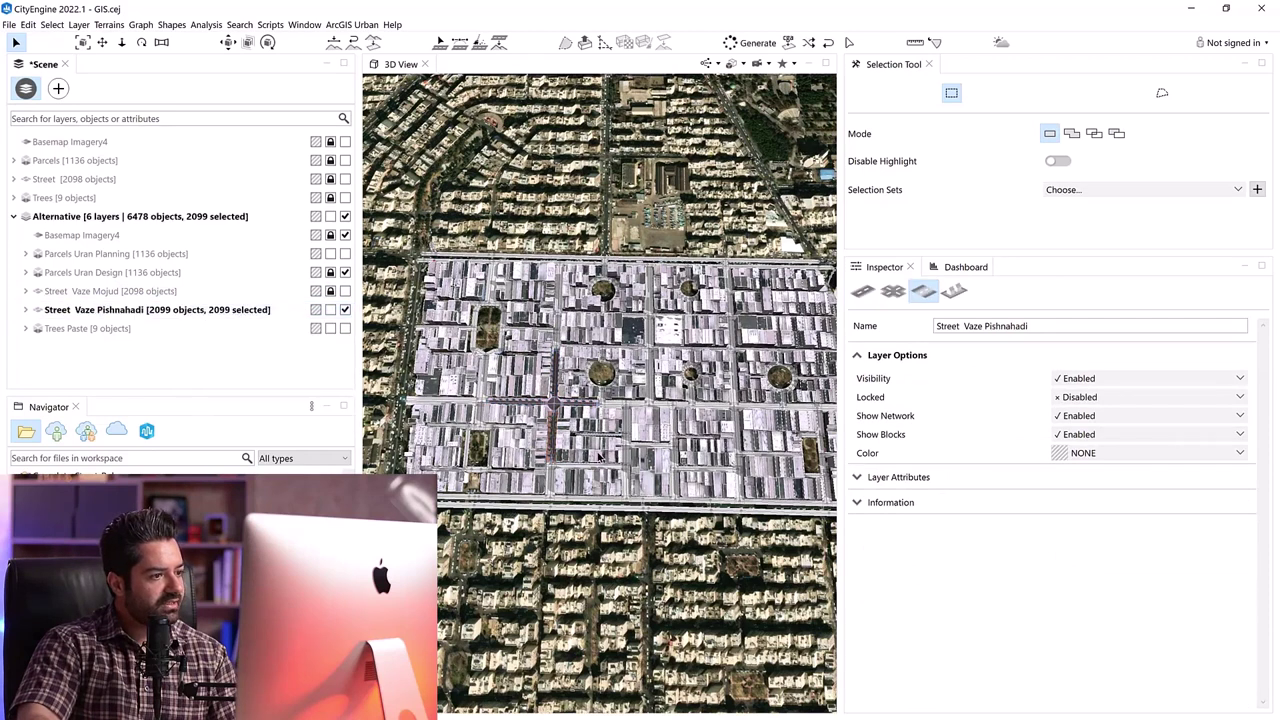
{"action": "scroll", "coordinate": [551, 410], "scroll_direction": "up", "scroll_amount": 5}
{"action": "key", "text": "ctrl"}
{"action": "left_click_drag", "start_coordinate": [614, 384], "coordinate": [559, 441], "text": "ctrl"}
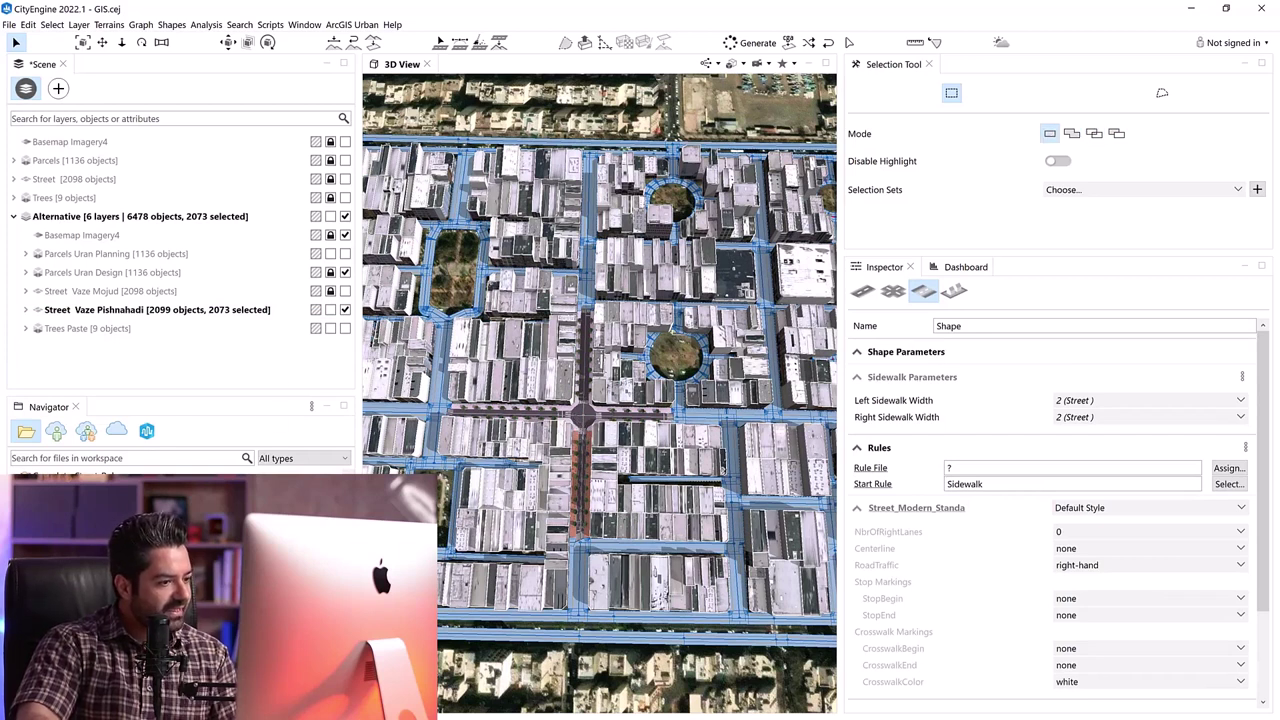
{"action": "left_click", "coordinate": [120, 590]}
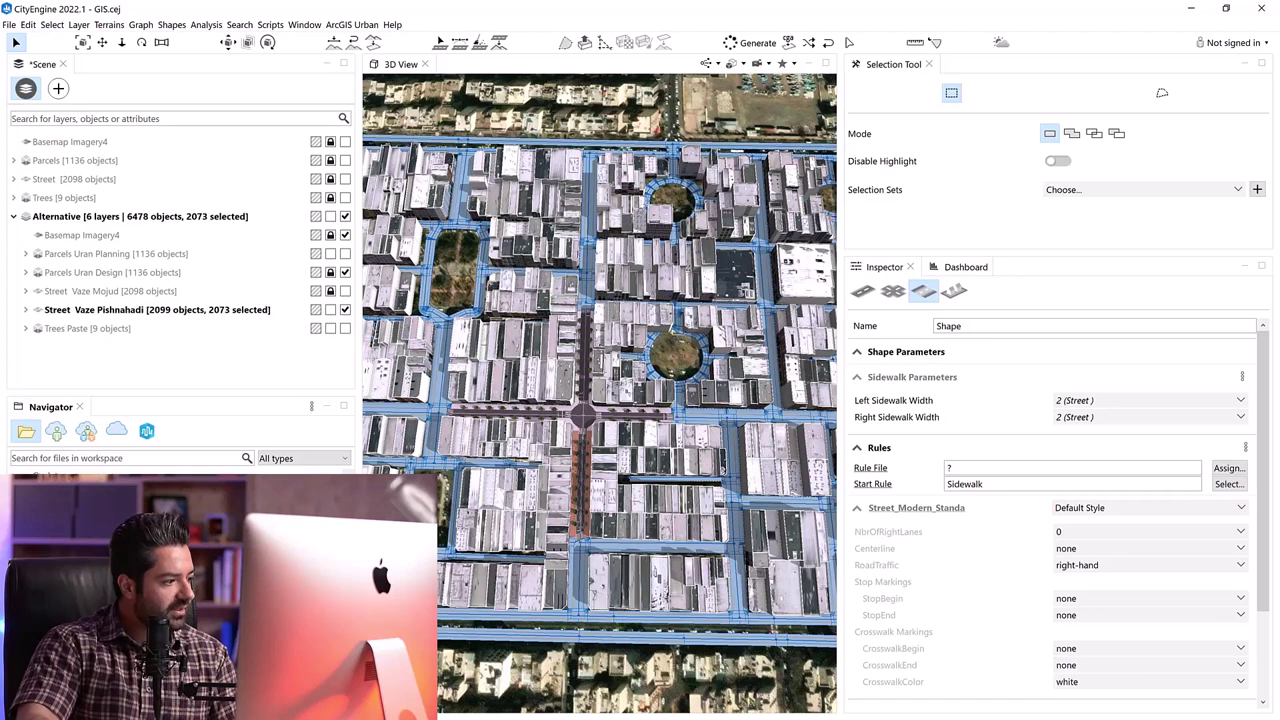
{"action": "left_click_drag", "start_coordinate": [458, 615], "coordinate": [576, 588]}
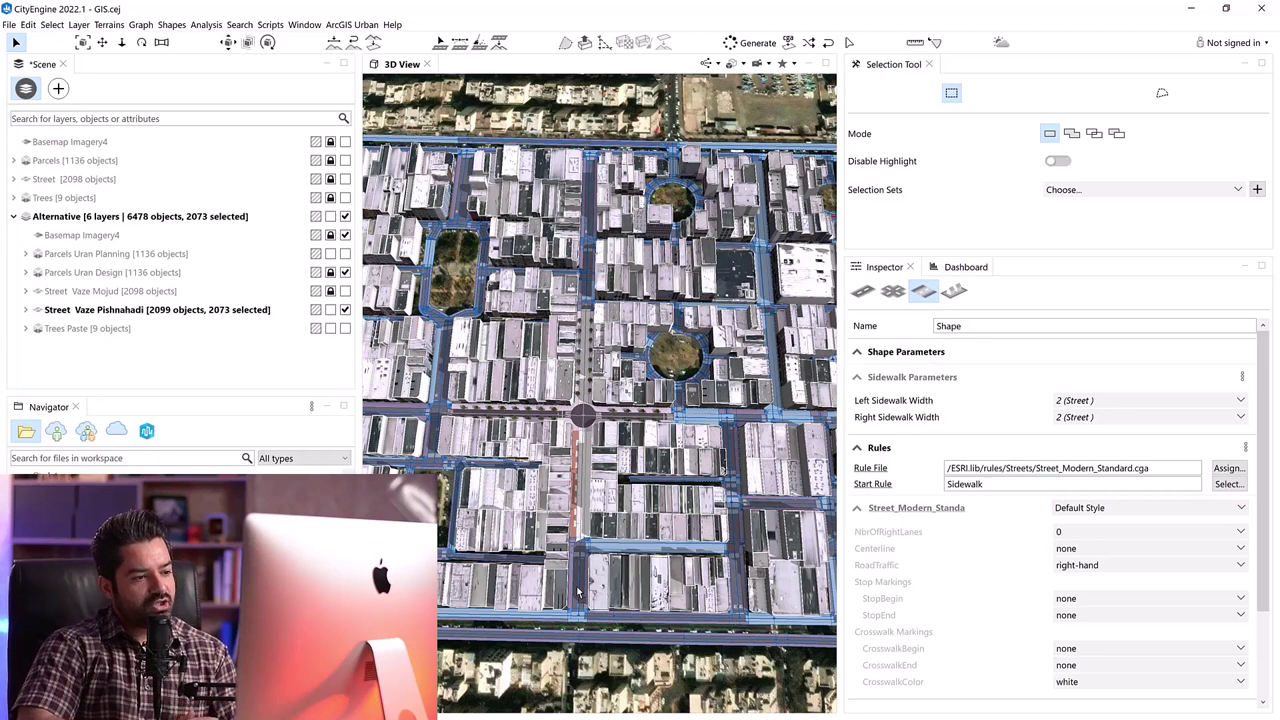
Select the shapes at the near end of the bike street, narrowing to its crossing and the adjoining bike-lane roadway.
{"action": "scroll", "coordinate": [577, 592], "scroll_direction": "up", "scroll_amount": 3}
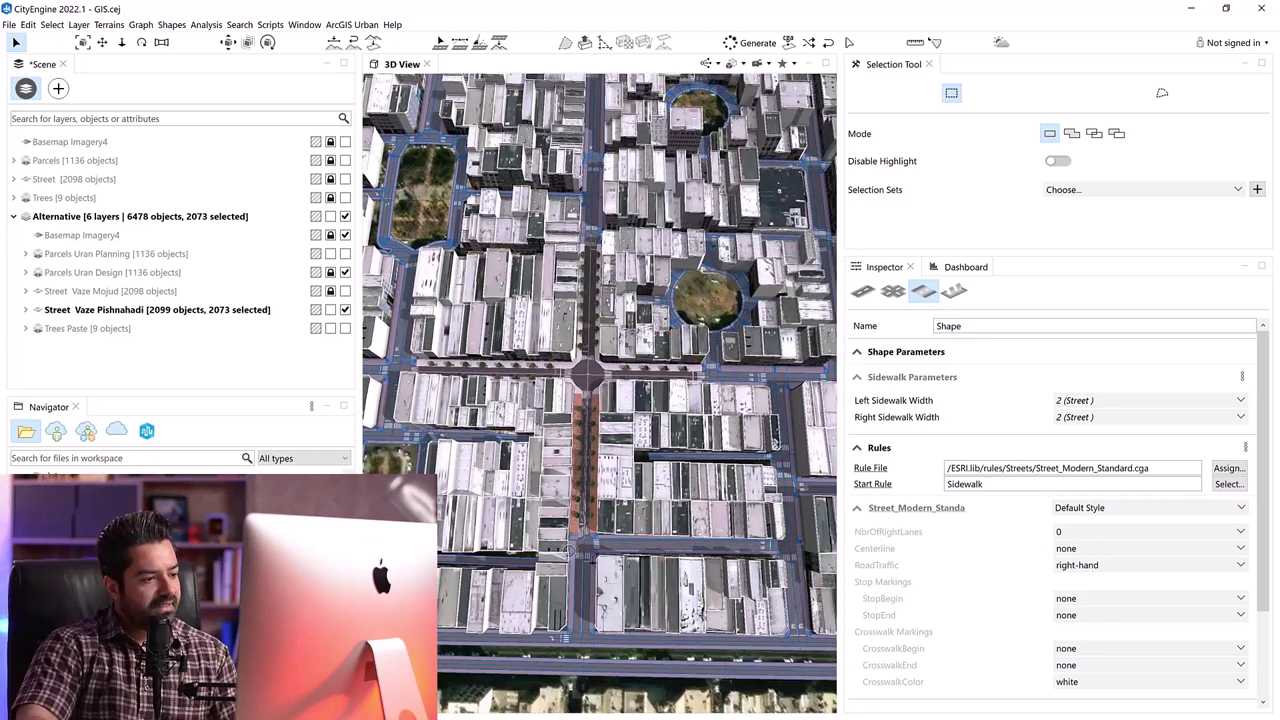
{"action": "left_click_drag", "start_coordinate": [593, 542], "coordinate": [574, 564]}
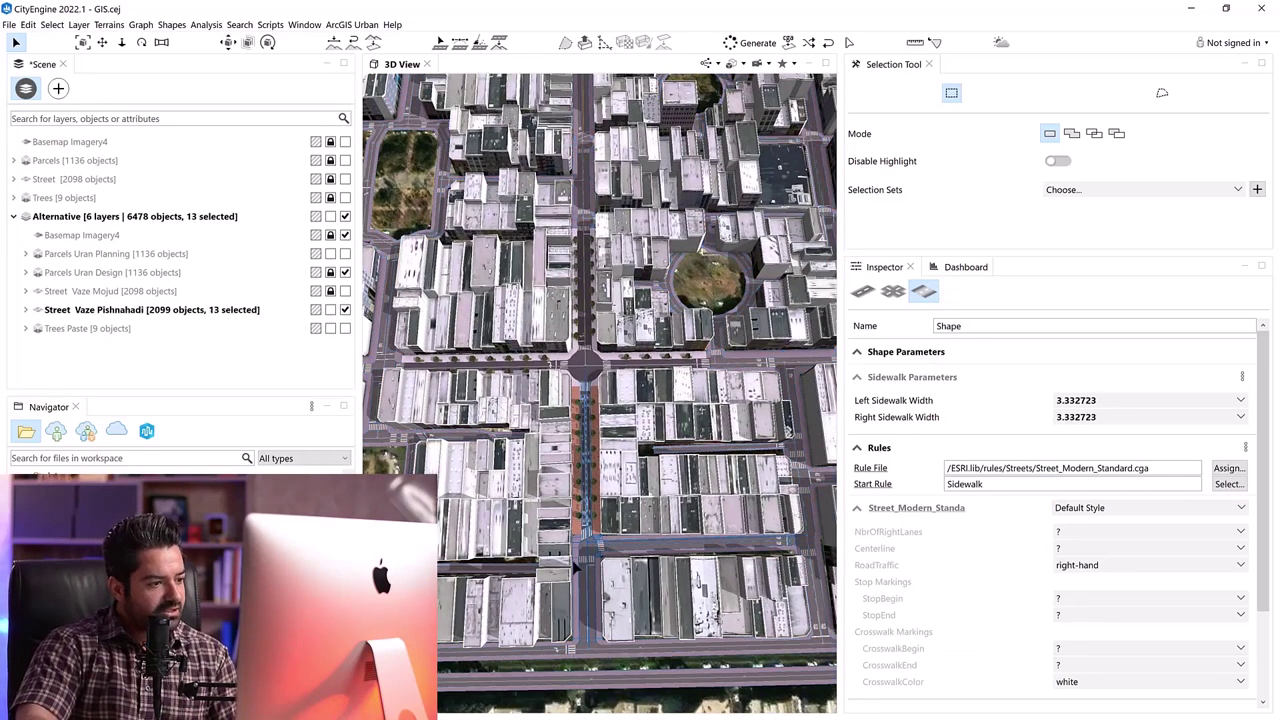
{"action": "scroll", "coordinate": [577, 560], "scroll_direction": "up", "scroll_amount": 10}
{"action": "scroll", "coordinate": [618, 511], "scroll_direction": "up", "scroll_amount": 8}
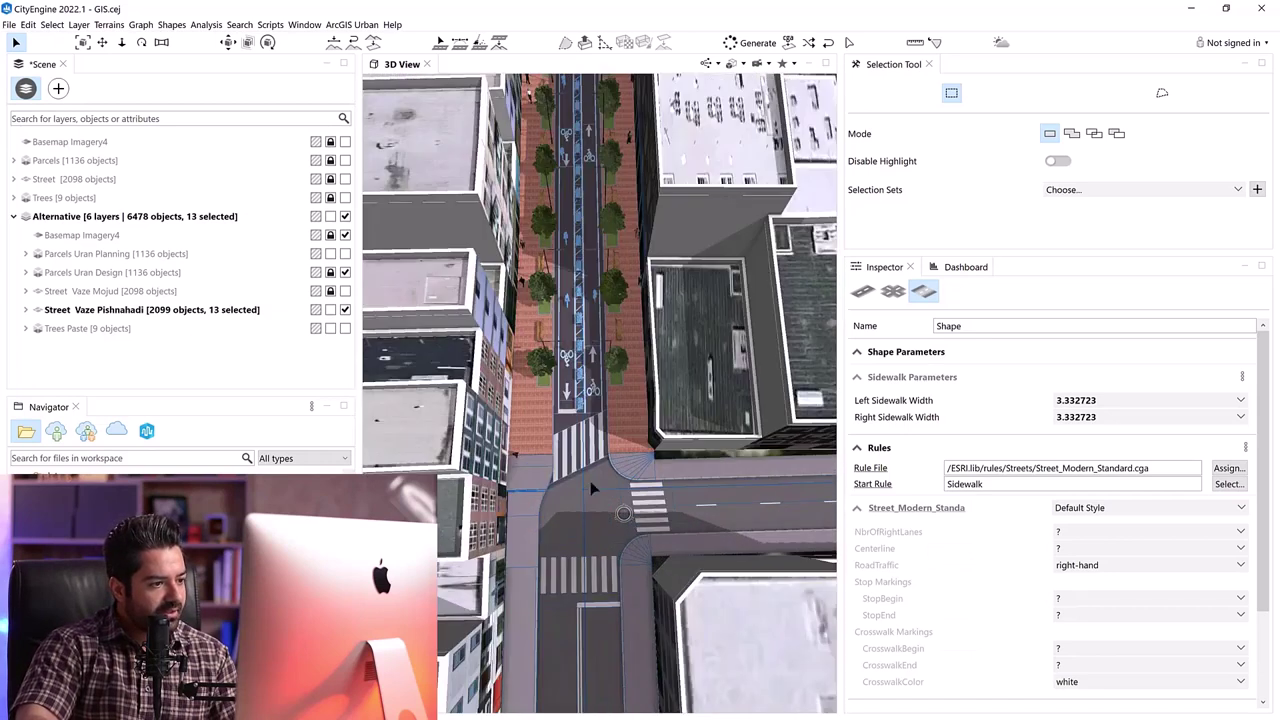
{"action": "left_click", "coordinate": [576, 494]}
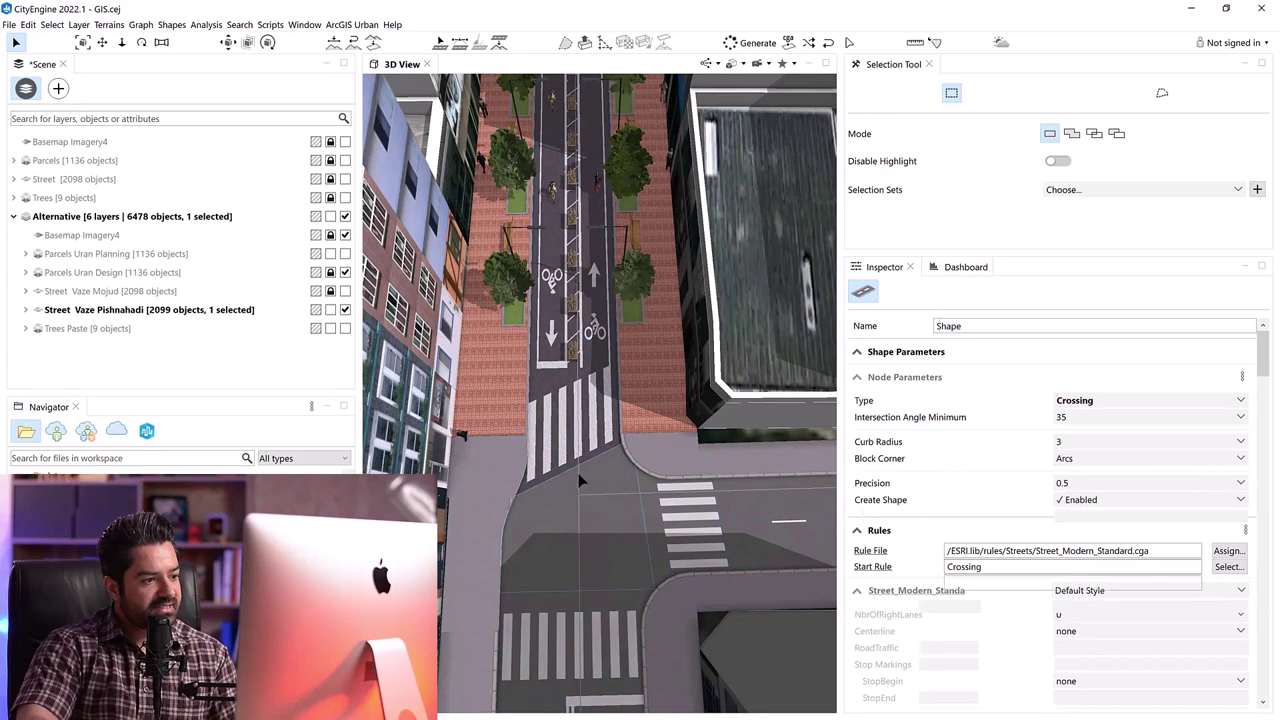
{"action": "left_click", "coordinate": [578, 473]}
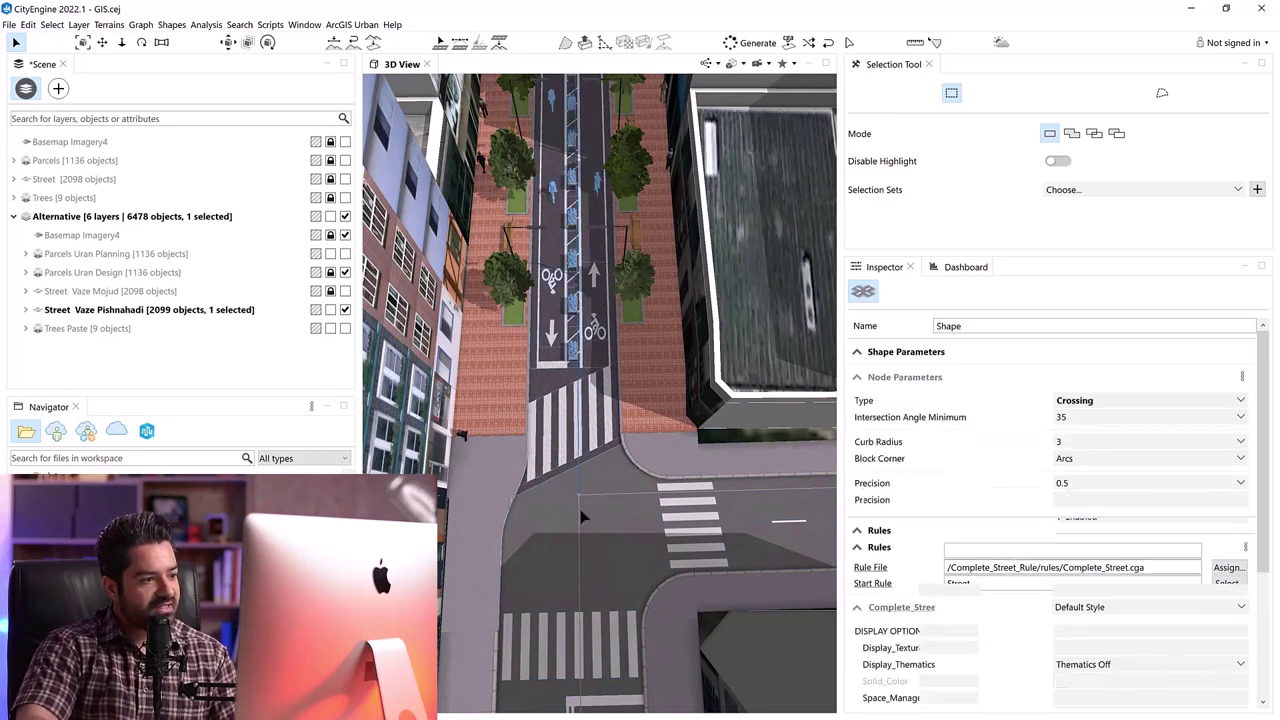